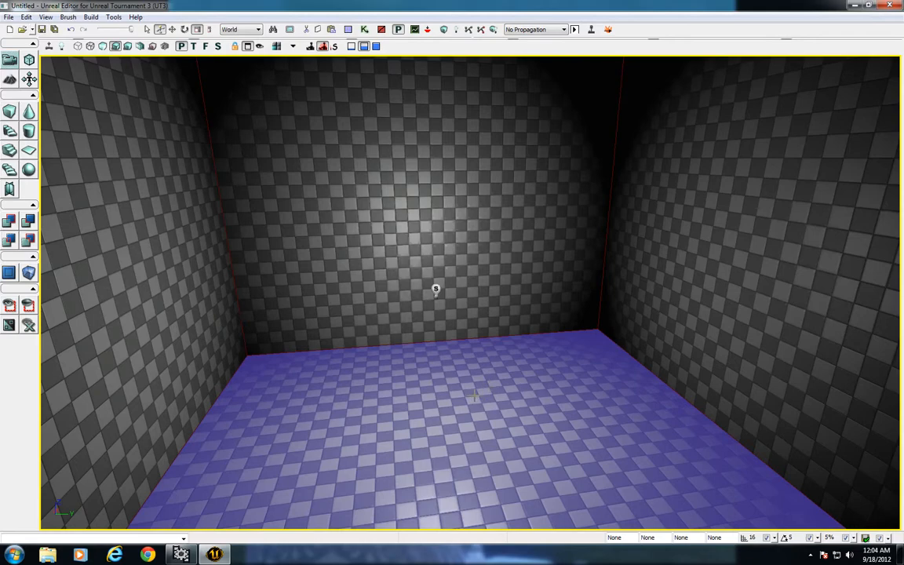
right_drag(474, 396, 528, 427)
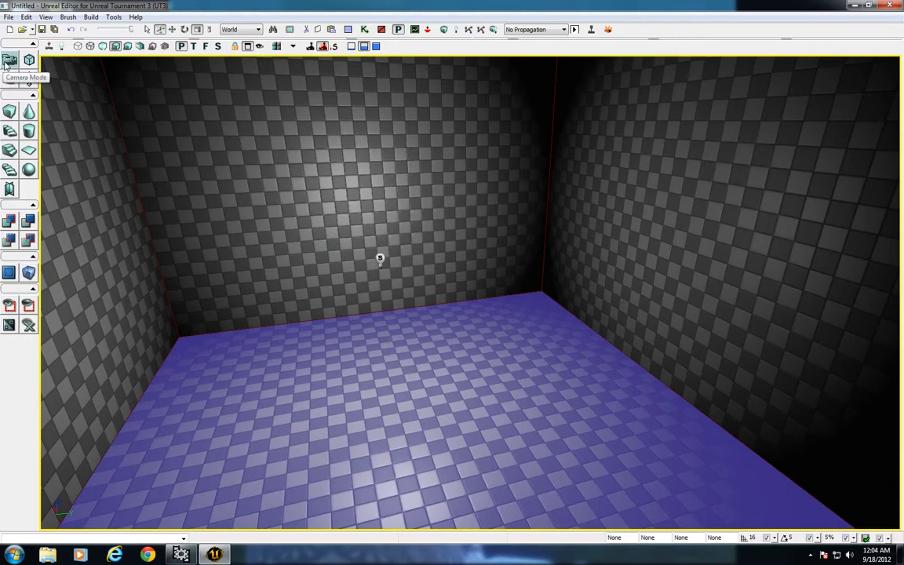
mouse_move(265, 324)
mouse_down()
mouse_move(233, 310)
mouse_move(317, 306)
mouse_move(326, 353)
mouse_move(247, 334)
mouse_move(267, 314)
mouse_move(416, 322)
mouse_move(310, 345)
mouse_move(235, 314)
mouse_move(346, 330)
mouse_move(256, 324)
mouse_up()
right_drag(279, 327, 392, 365)
drag(283, 335, 239, 384)
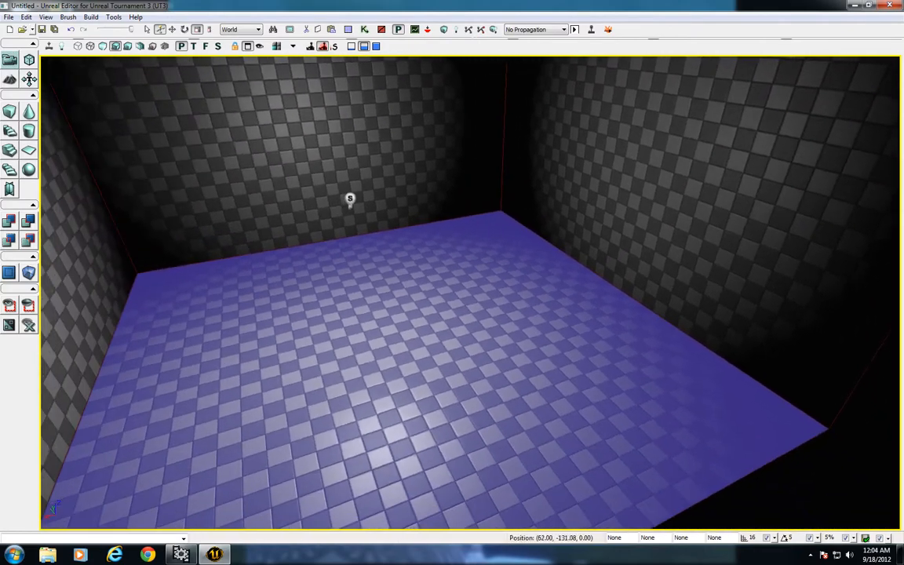
drag(249, 285, 239, 318)
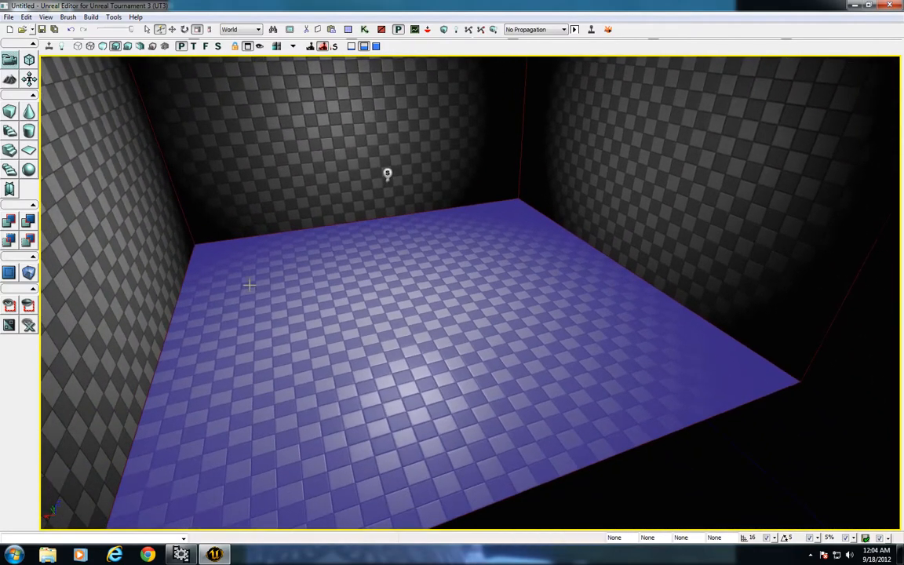
- Enter Geometry Mode, restore the four-viewport layout and select the room brush in the top view
click(28, 61)
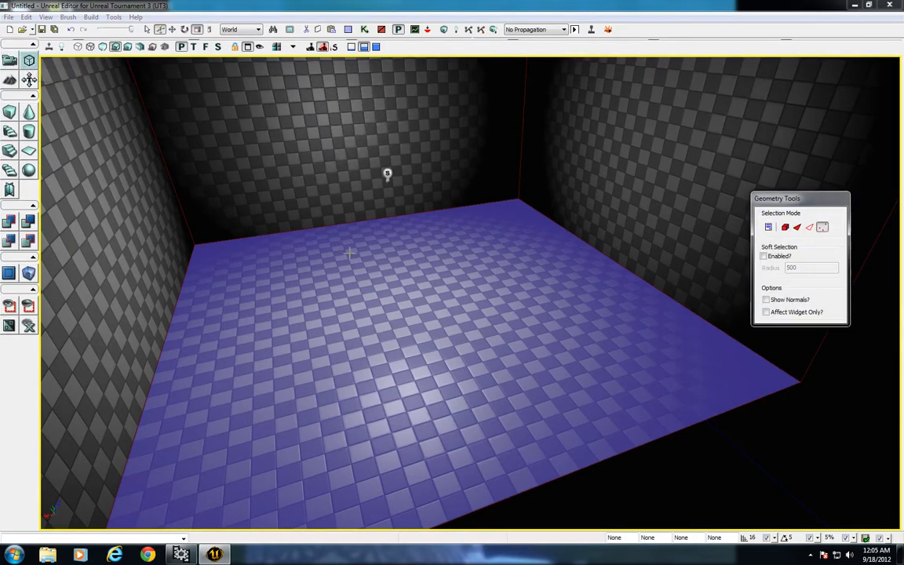
right_drag(346, 237, 314, 93)
click(247, 47)
scroll(288, 151, down, 8)
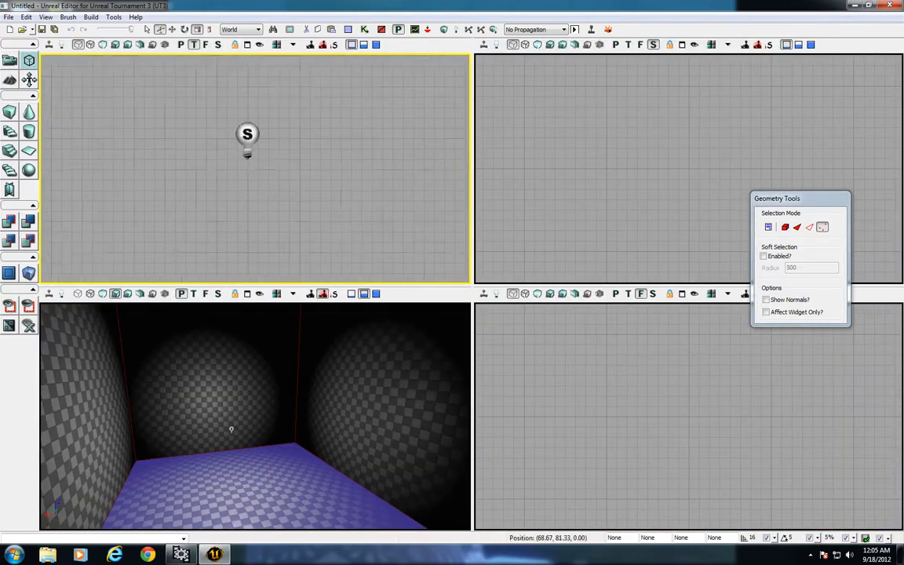
click(285, 141)
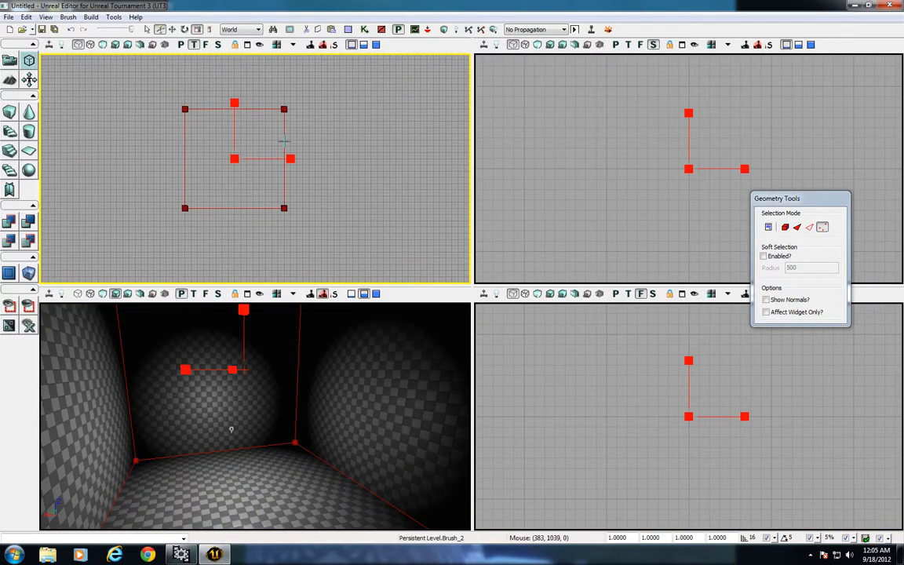
right_drag(285, 141, 291, 120)
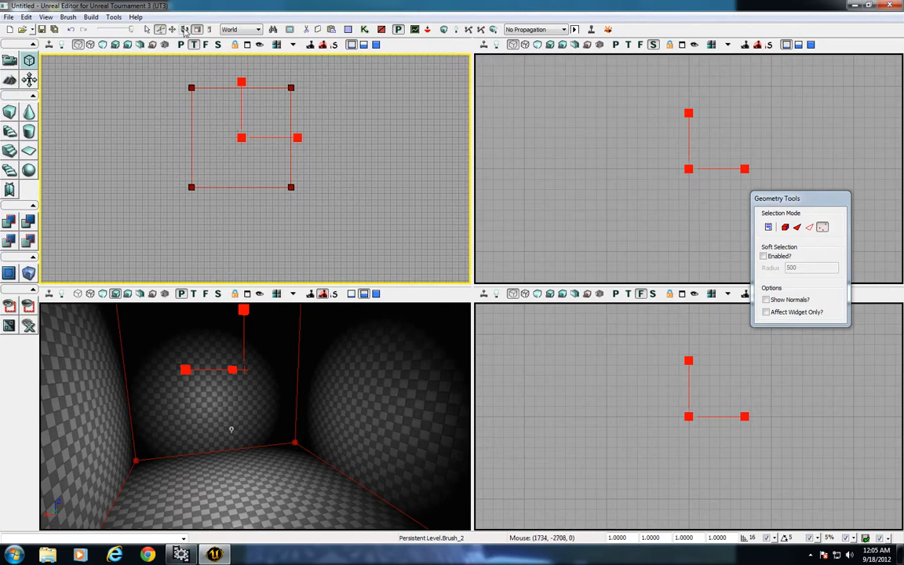
- Activate the translate widget and box-select different corners of the room brush in the top view, ending with the two left vertices
click(172, 29)
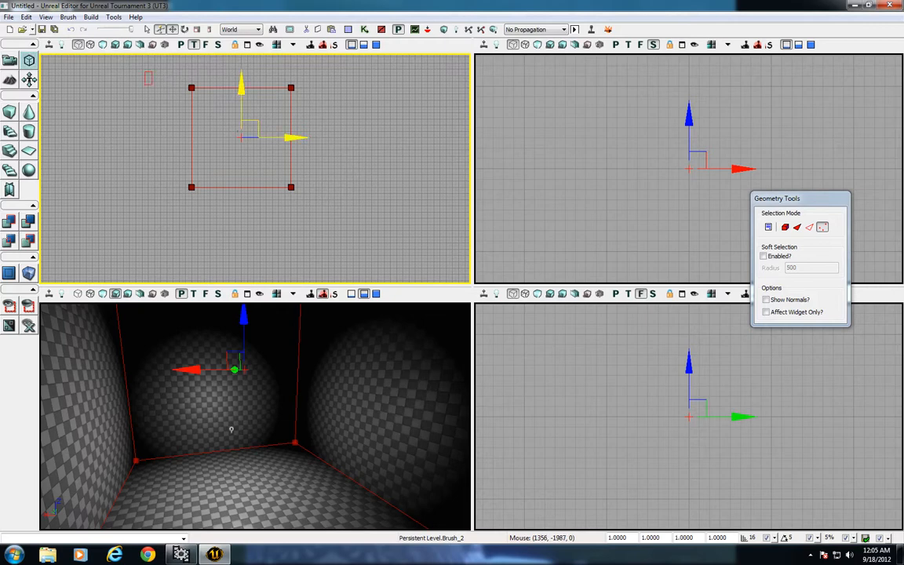
ctrl+alt+drag(144, 70, 358, 127)
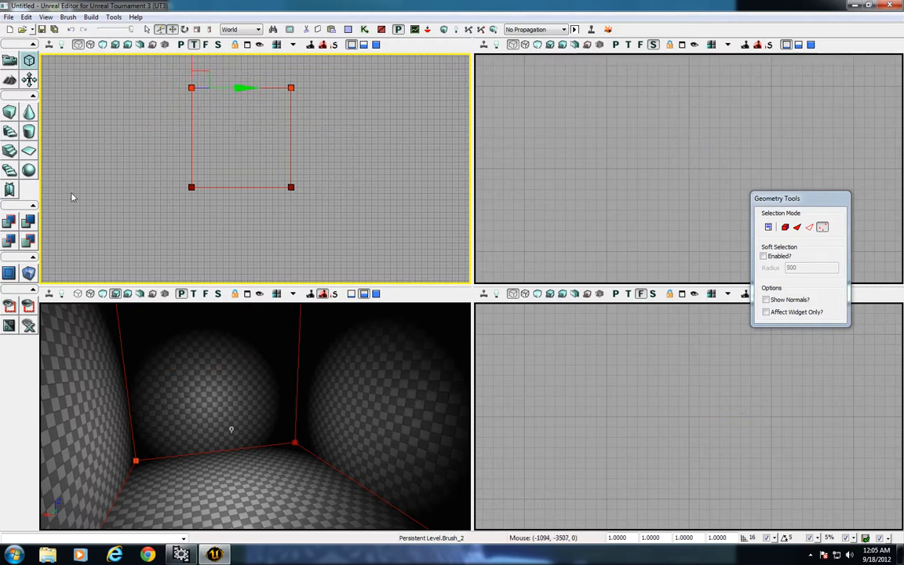
ctrl+alt+drag(145, 172, 396, 219)
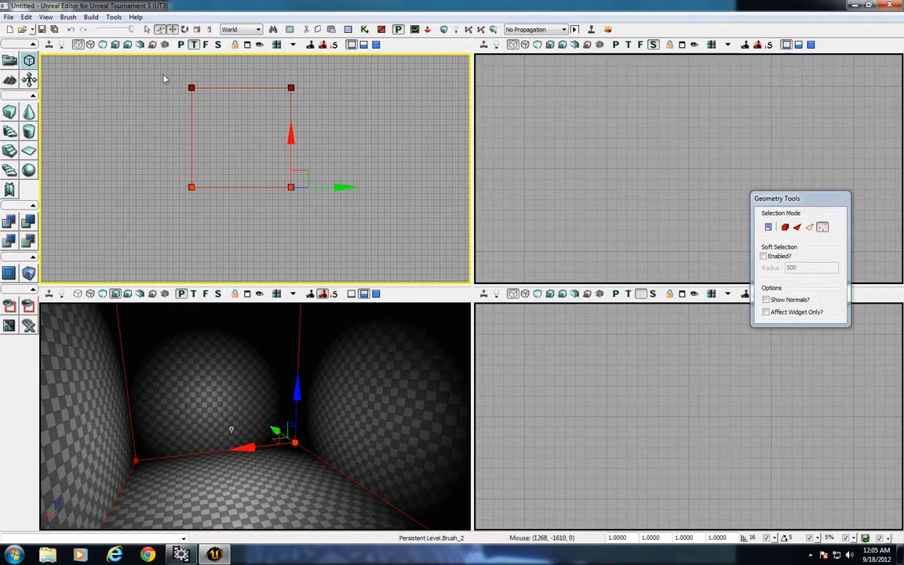
ctrl+alt+drag(145, 62, 235, 209)
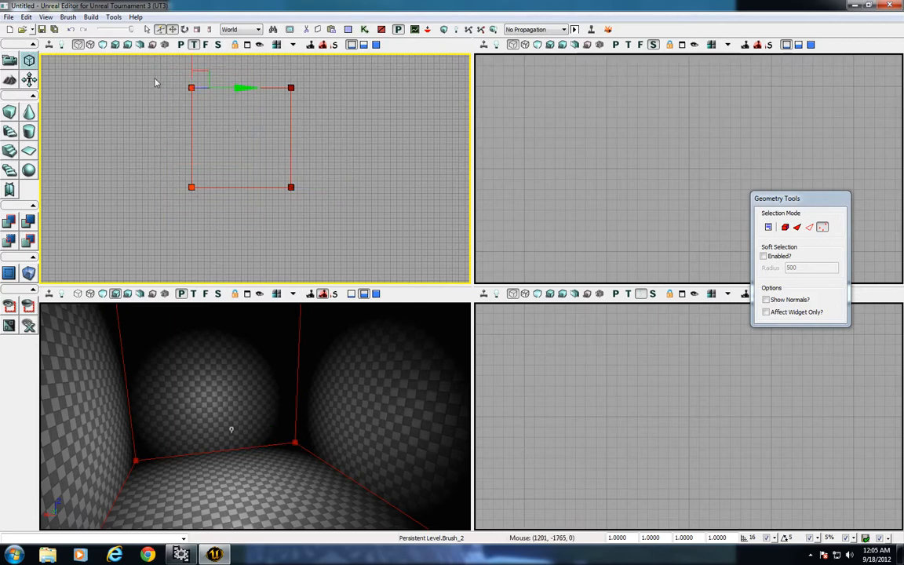
ctrl+alt+drag(150, 62, 349, 218)
ctrl+alt+drag(157, 62, 207, 198)
drag(226, 139, 232, 181)
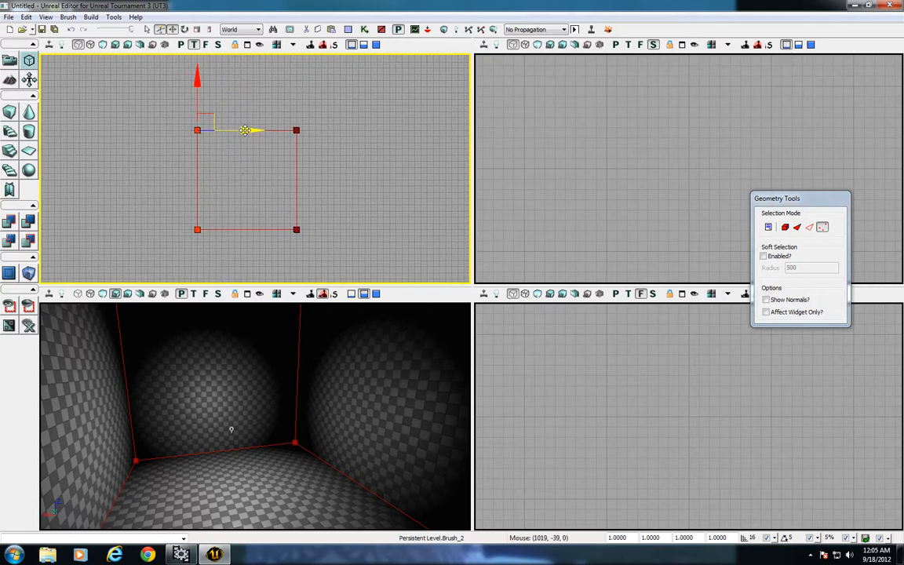
- Try moving the brush's two left vertices outward in the top view and bring them back to the original edge
mouse_move(245, 130)
mouse_down()
mouse_move(205, 131)
mouse_move(231, 130)
mouse_up()
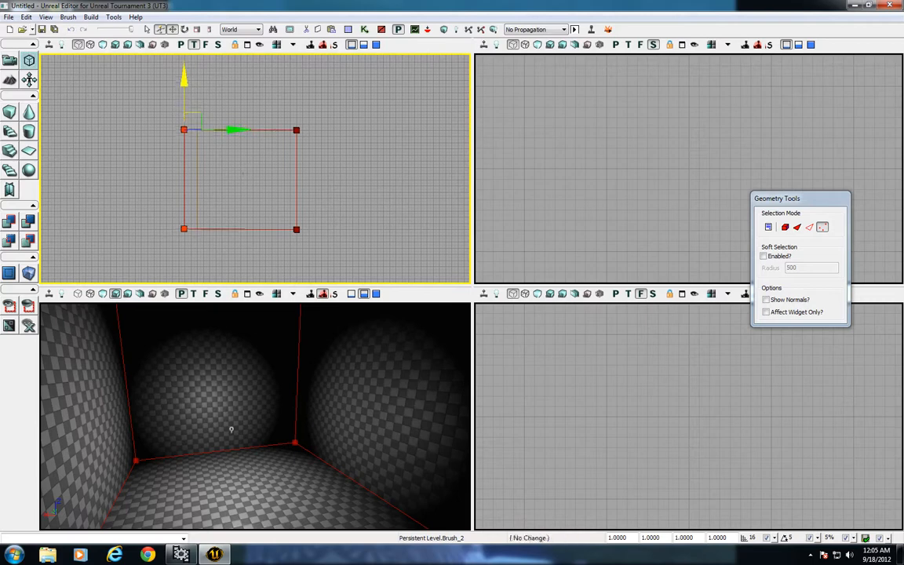
mouse_move(184, 78)
mouse_down()
mouse_move(183, 60)
mouse_move(184, 101)
mouse_move(183, 79)
mouse_up()
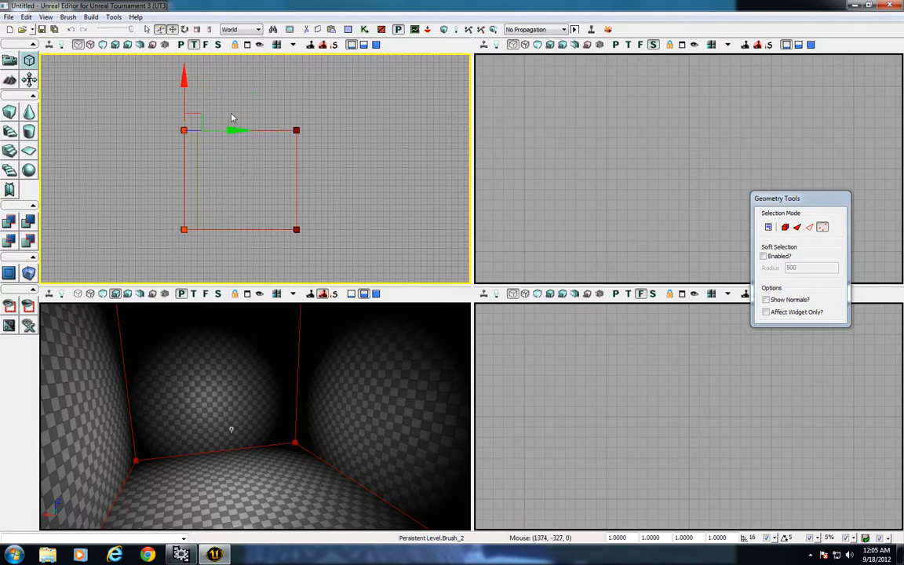
mouse_move(233, 130)
mouse_down()
mouse_move(245, 130)
mouse_move(233, 129)
mouse_up()
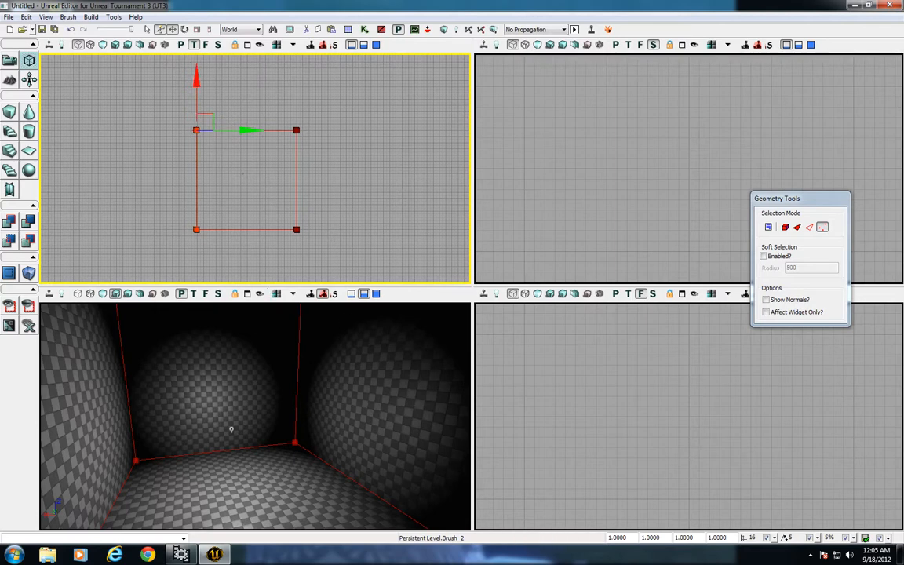
- Open the Generic browser and load the HU_Floor2 package
click(275, 498)
drag(310, 385, 310, 385)
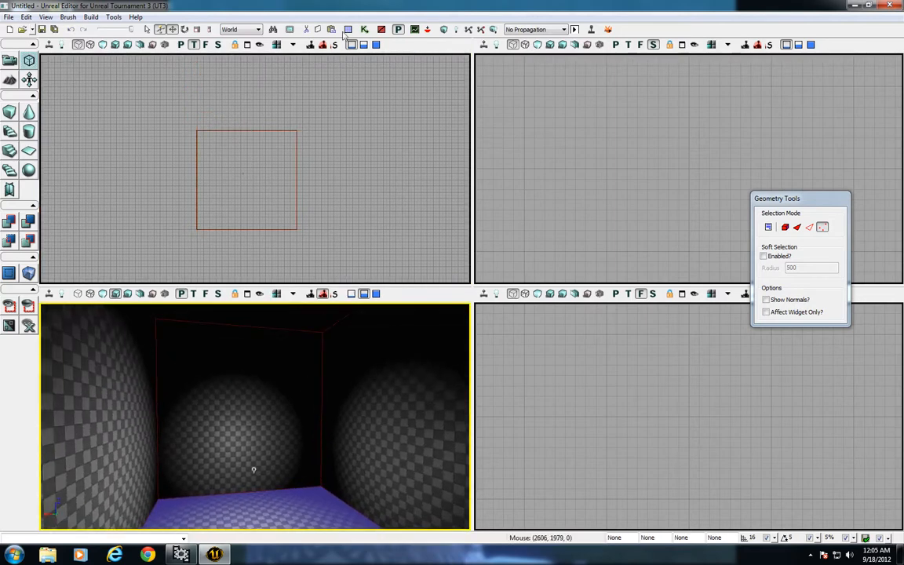
click(349, 29)
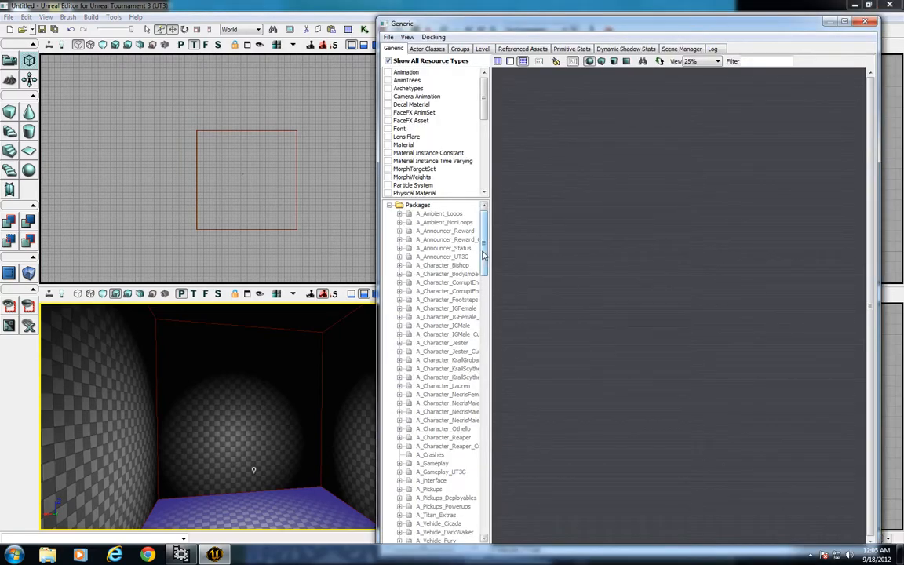
drag(482, 220, 481, 400)
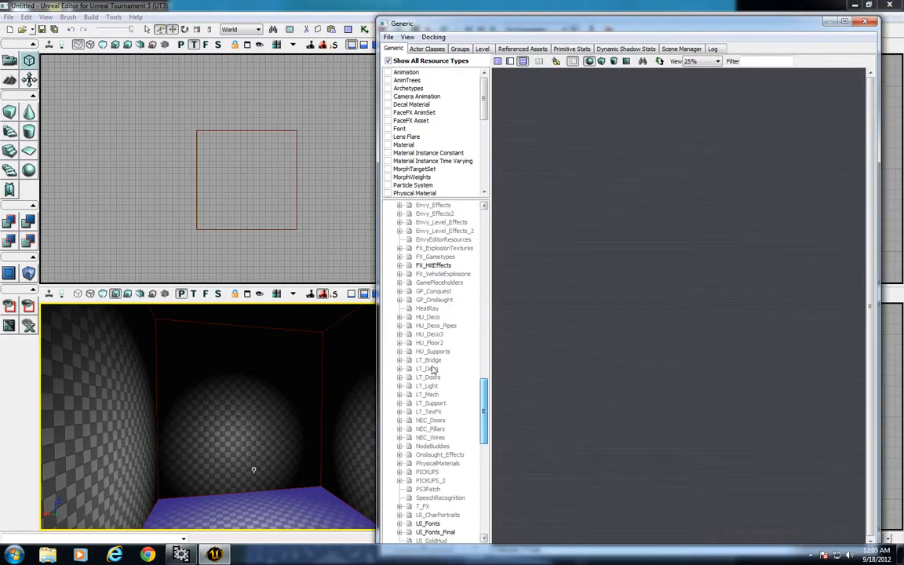
click(432, 350)
right_click(433, 343)
click(460, 357)
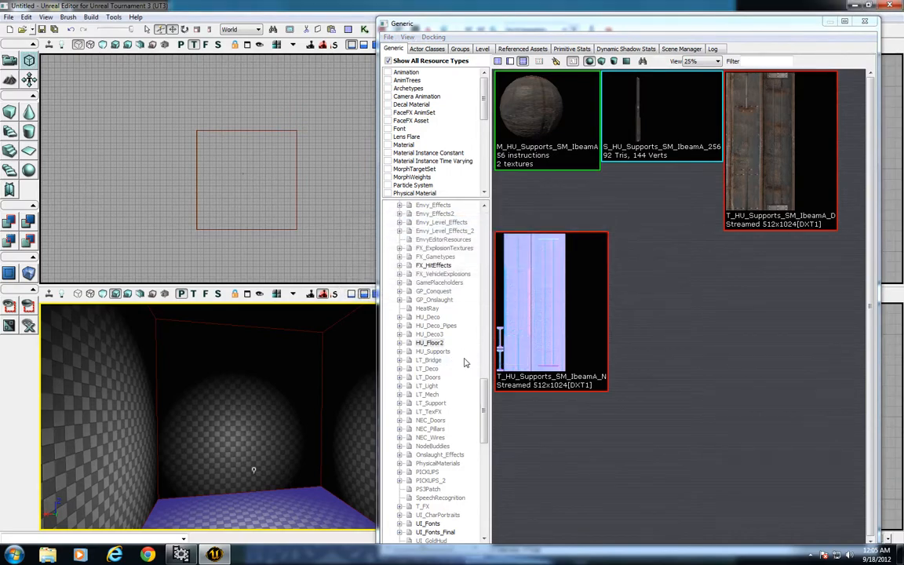
- Select a wall surface of the room, apply the M_HU_Floor_SM_Sidewalk_Lines_White material to it and close the browser
right_drag(325, 435, 325, 490)
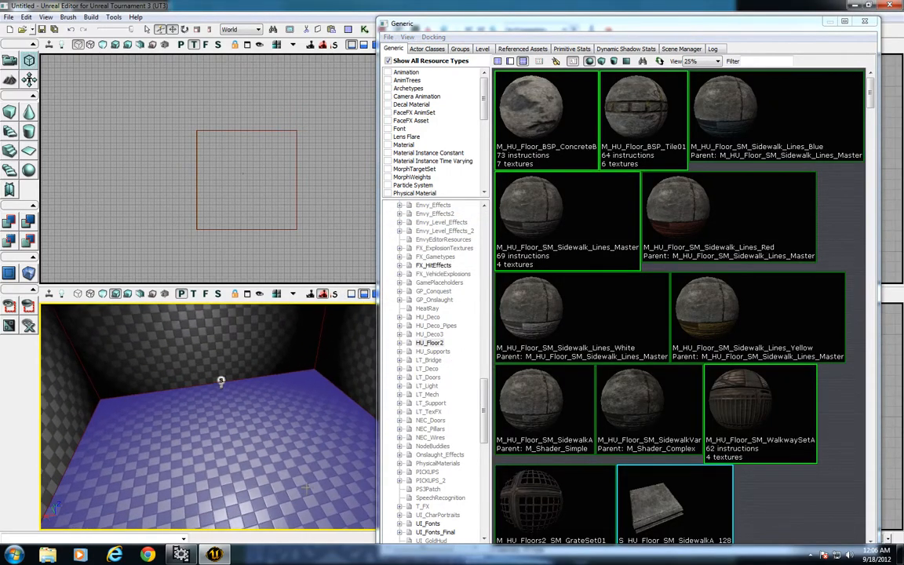
click(271, 436)
click(297, 410)
click(165, 384)
right_drag(313, 424, 368, 438)
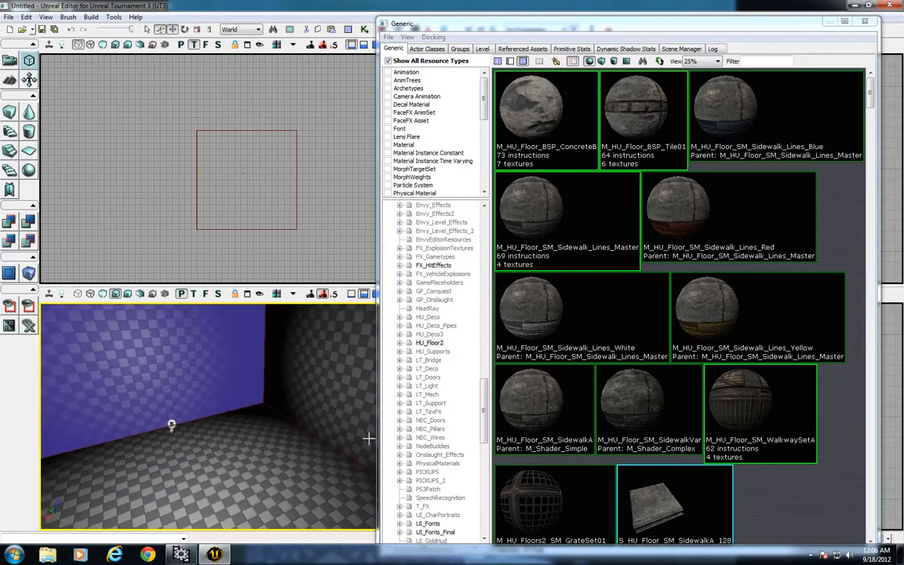
click(548, 330)
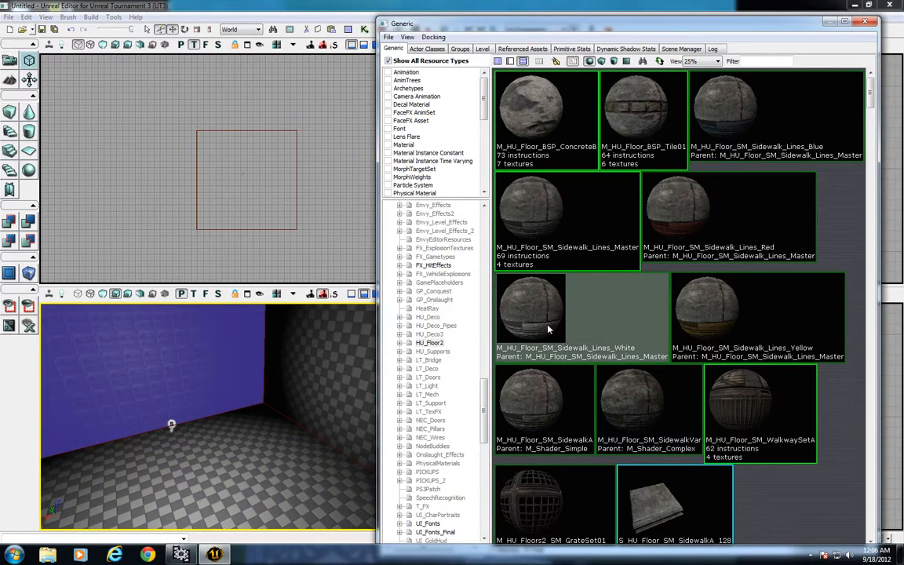
click(864, 21)
- Enter Texture Alignment Mode, maximize the perspective view and shift the textured wall's material along both axes
right_drag(275, 415, 194, 439)
click(176, 437)
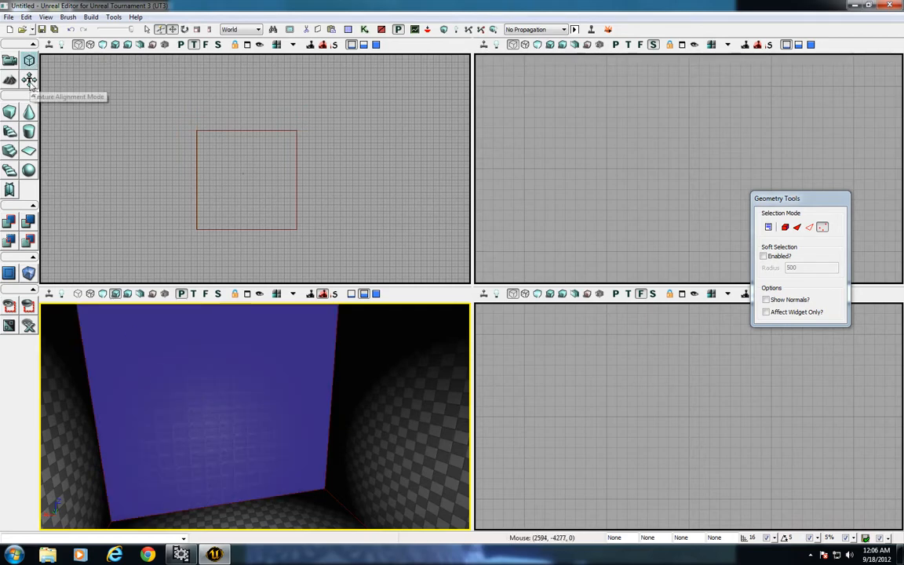
click(29, 79)
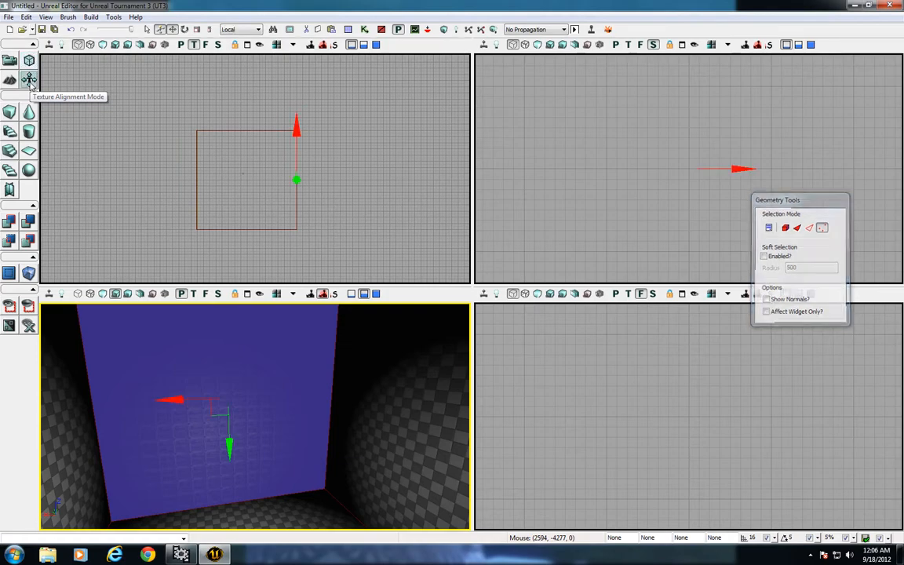
drag(294, 435, 290, 409)
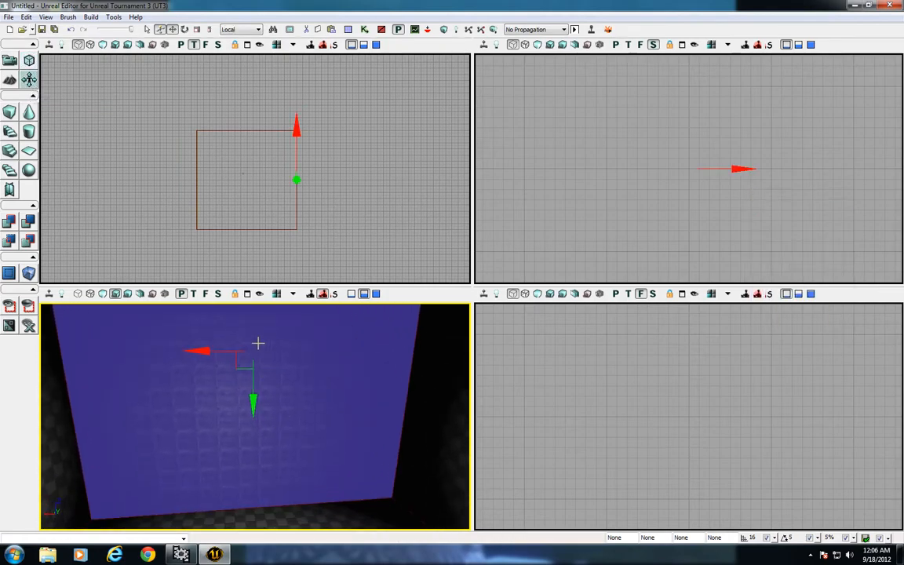
click(376, 293)
drag(407, 306, 485, 273)
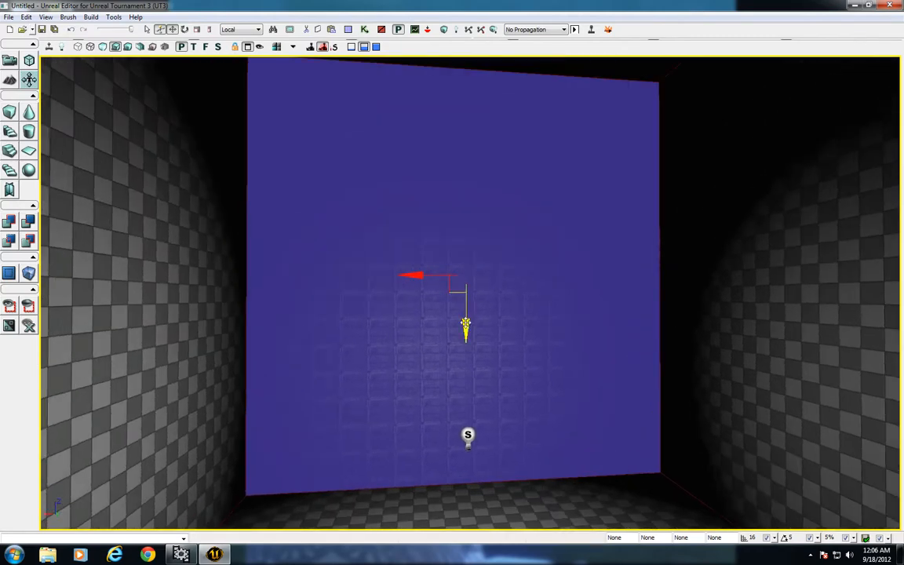
drag(469, 323, 469, 334)
drag(407, 274, 386, 270)
- Rotate the wall's texture diagonally, scale it up several times larger and deselect the surface
key(space)
drag(484, 226, 468, 244)
click(436, 225)
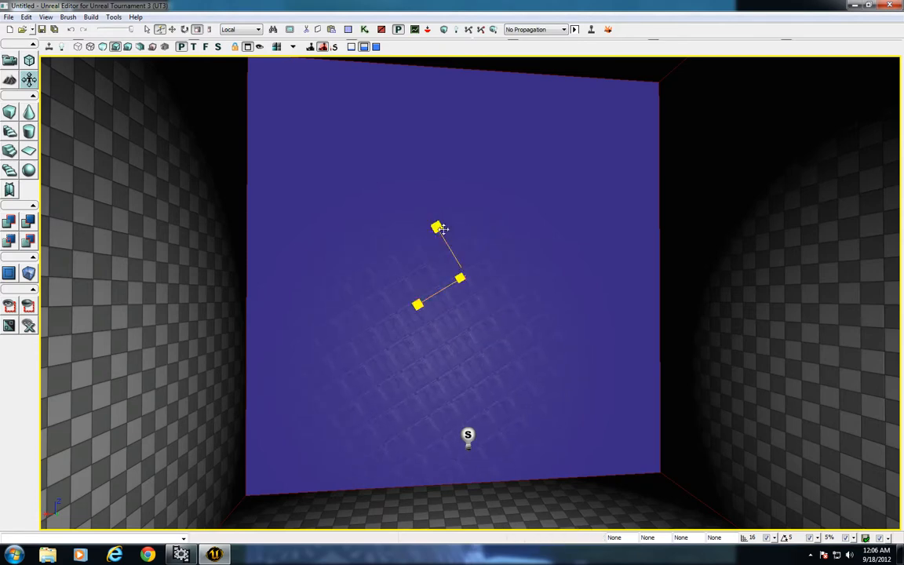
mouse_move(436, 228)
mouse_down()
mouse_move(405, 175)
mouse_move(449, 249)
mouse_move(441, 245)
mouse_up()
key(space)
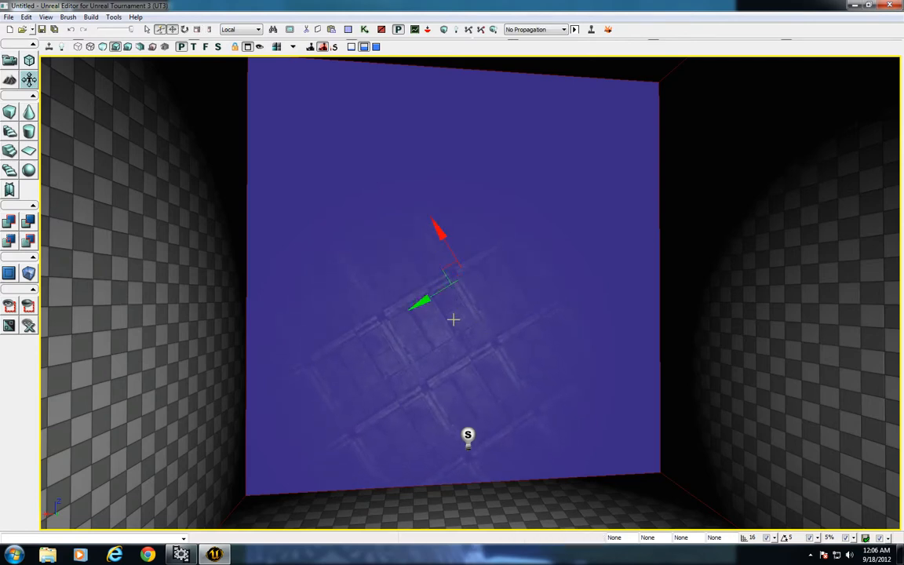
key(Escape)
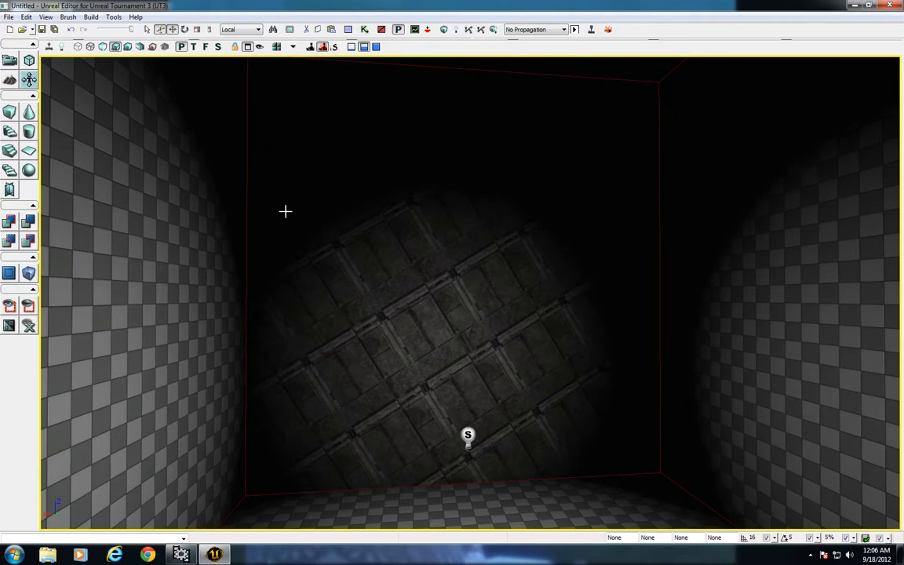
- Select an adjacent checkered wall surface and return to the four-viewport layout
right_drag(453, 302, 490, 367)
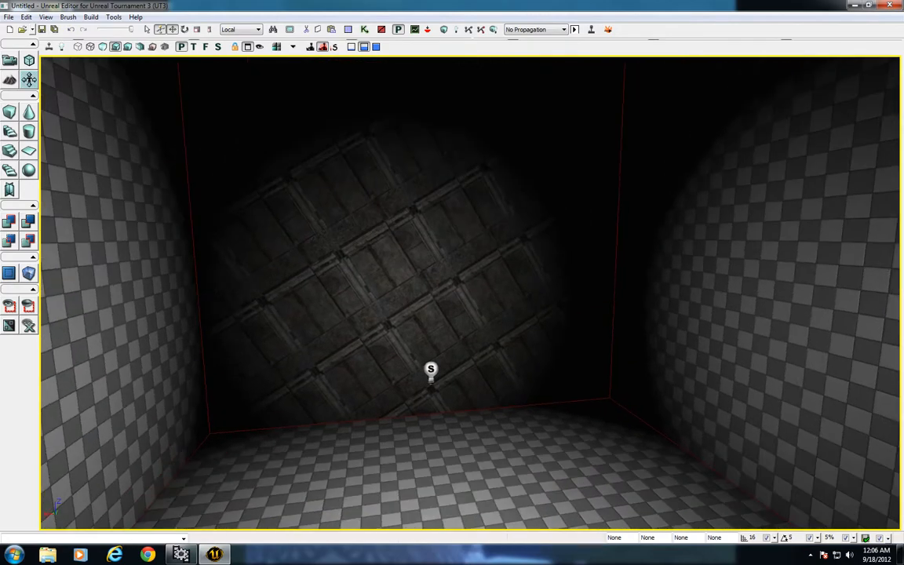
right_drag(435, 296, 493, 407)
drag(567, 251, 616, 196)
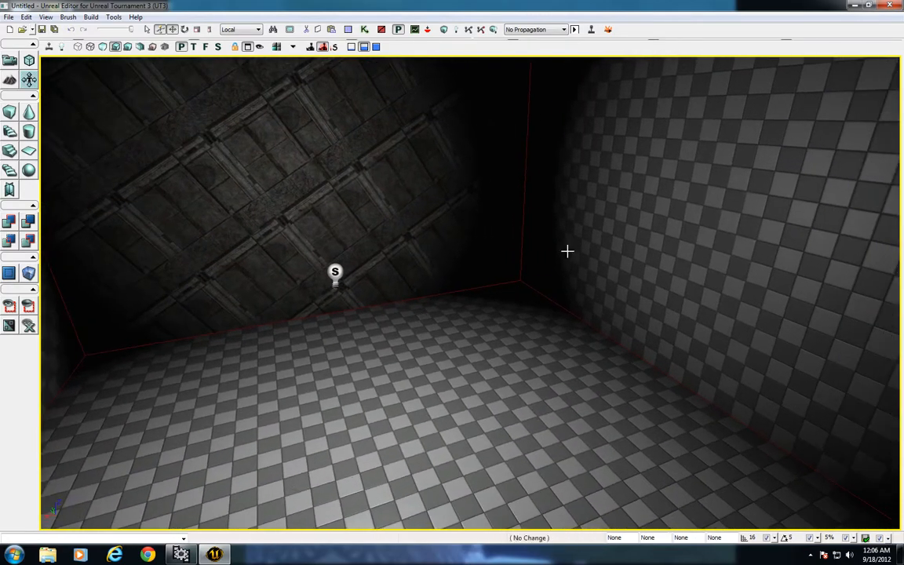
click(568, 252)
right_drag(488, 272, 451, 267)
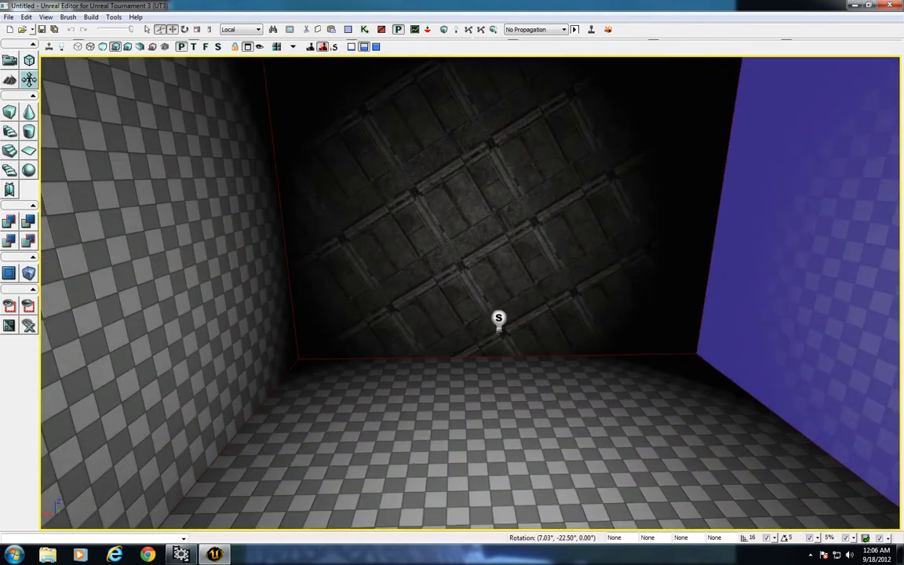
drag(510, 276, 699, 188)
mouse_move(510, 275)
right_down()
mouse_move(510, 306)
mouse_move(510, 259)
right_up()
click(247, 46)
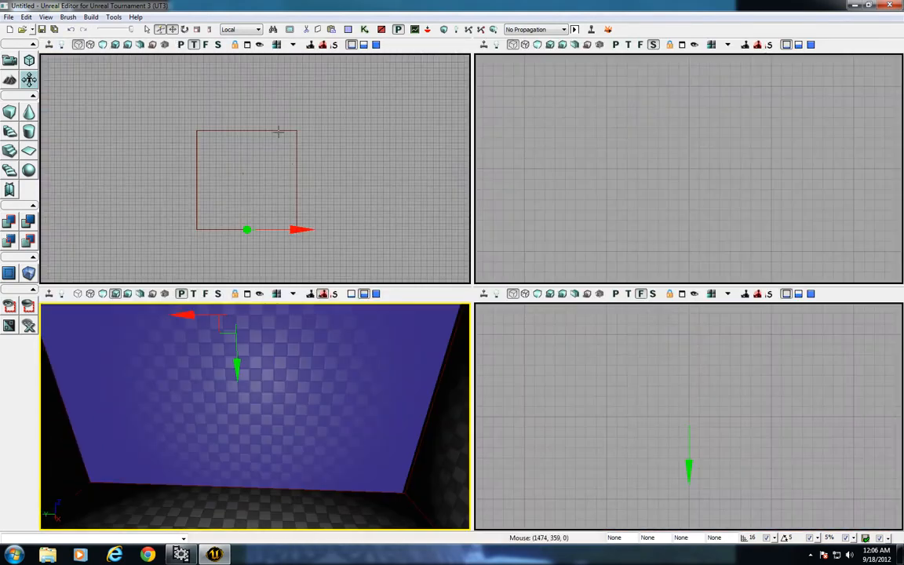
- Try the cone, cylinder, curved staircase and linear staircase shapes for the builder brush and set it back to a cube
click(29, 113)
click(28, 131)
click(10, 133)
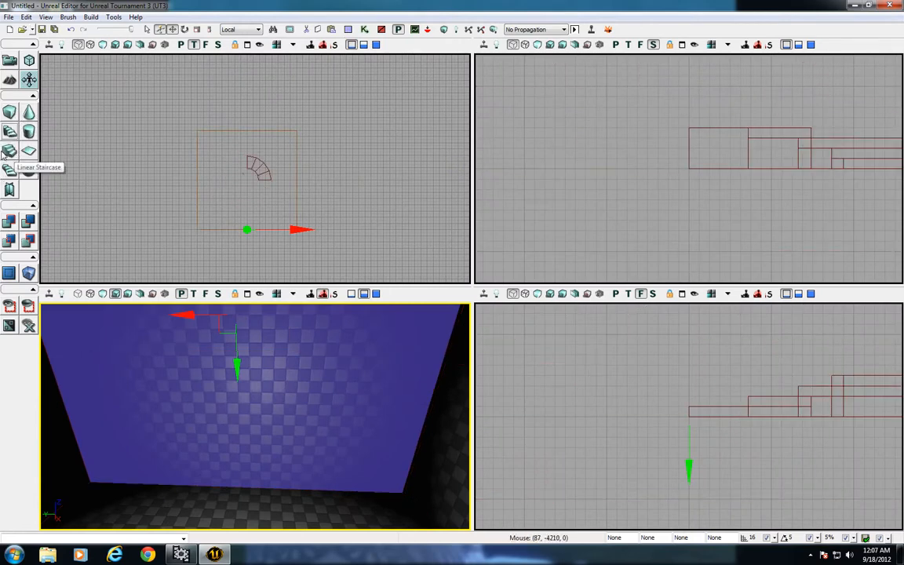
click(9, 151)
click(9, 112)
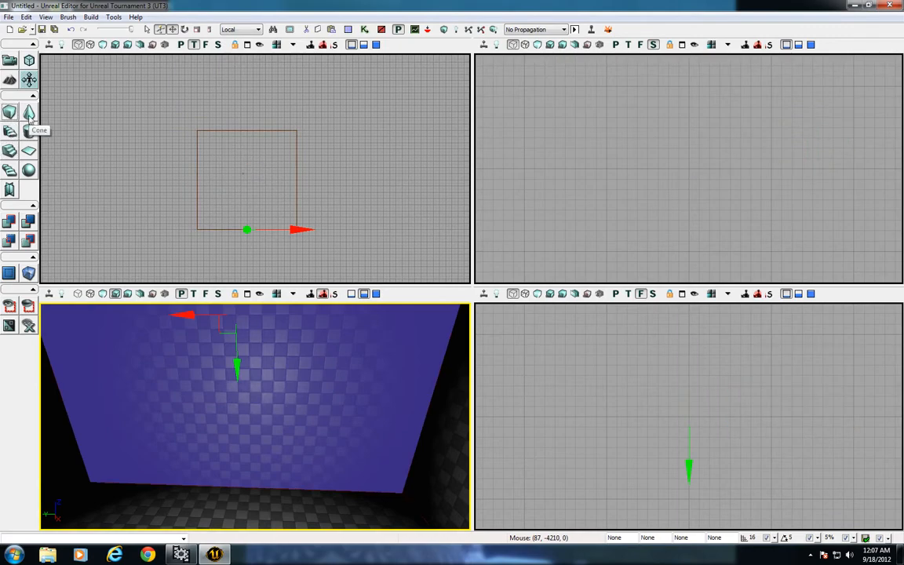
- Try the cylinder and linear staircase shapes for the builder brush and inspect the stairs from above
click(28, 131)
click(9, 151)
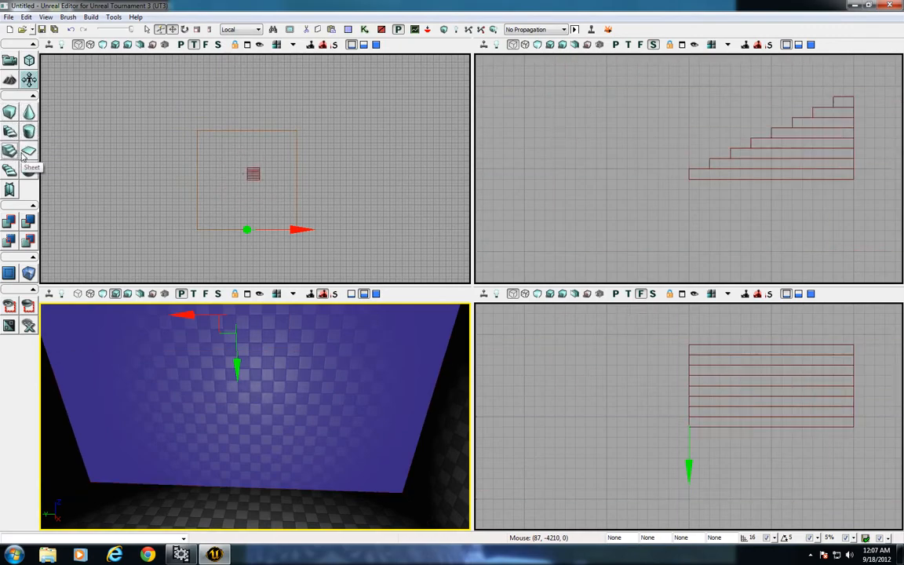
click(212, 165)
scroll(212, 165, up, 5)
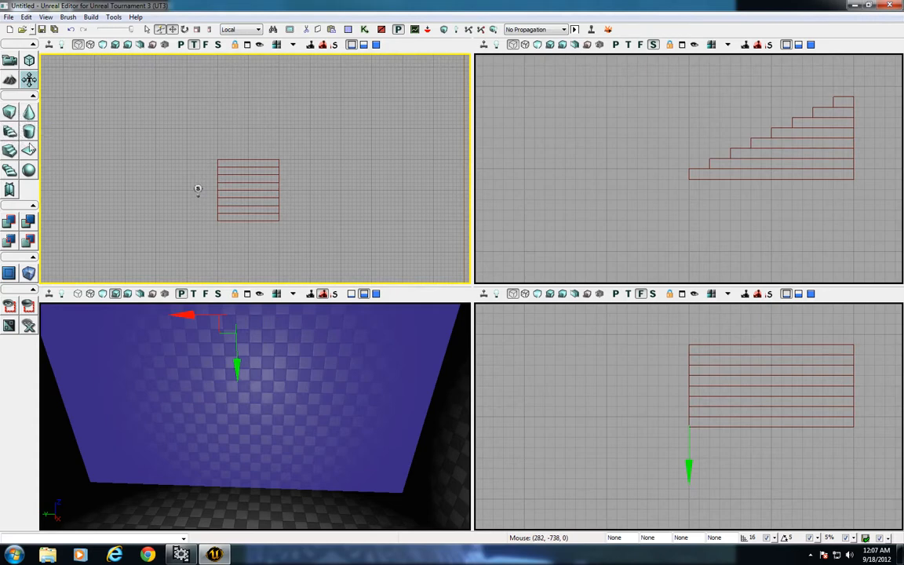
- Build the builder brush as a cube with X, Y and Z of 2048 and close its brush settings
right_click(9, 114)
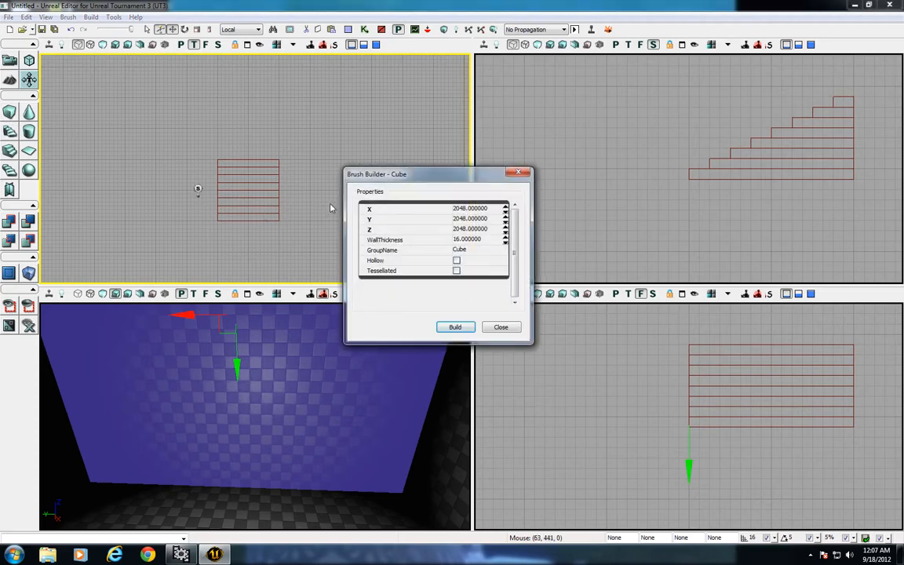
drag(420, 182, 546, 194)
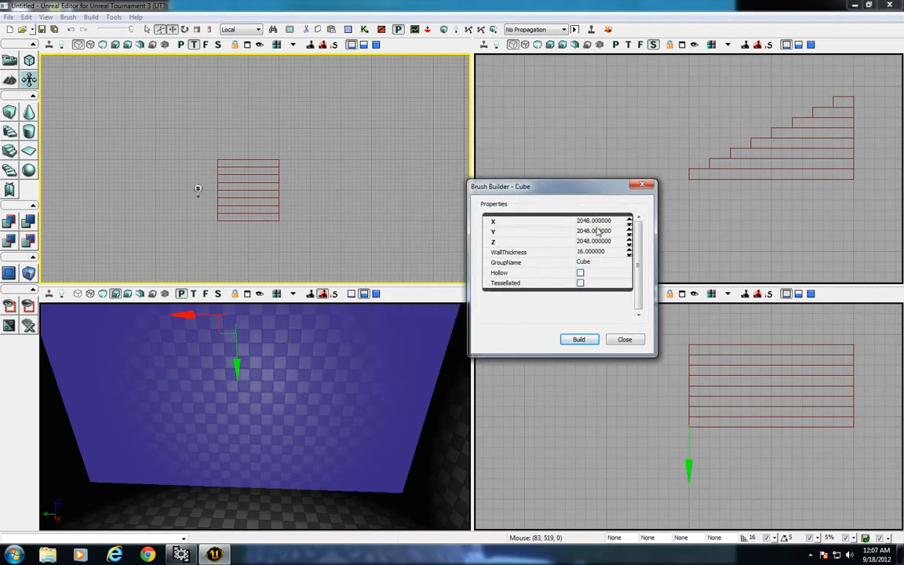
click(590, 231)
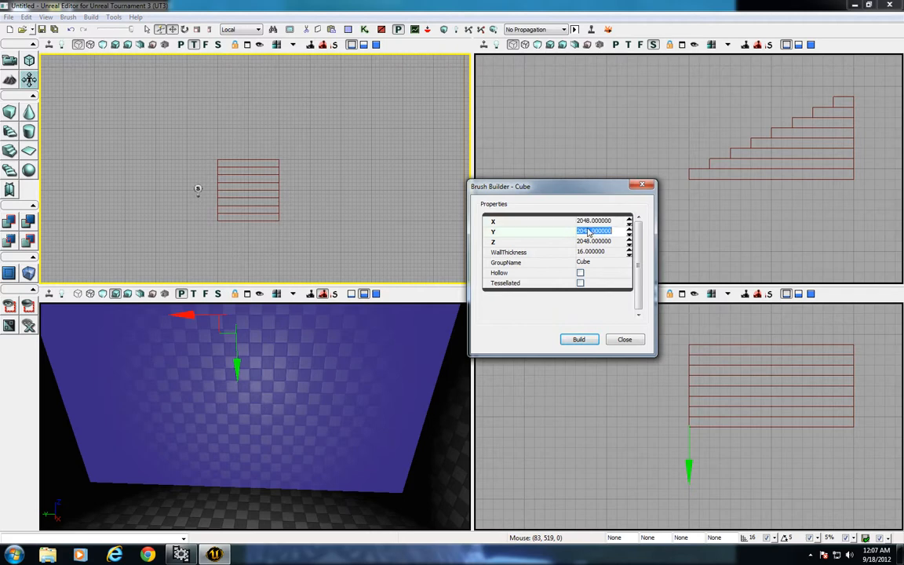
click(595, 244)
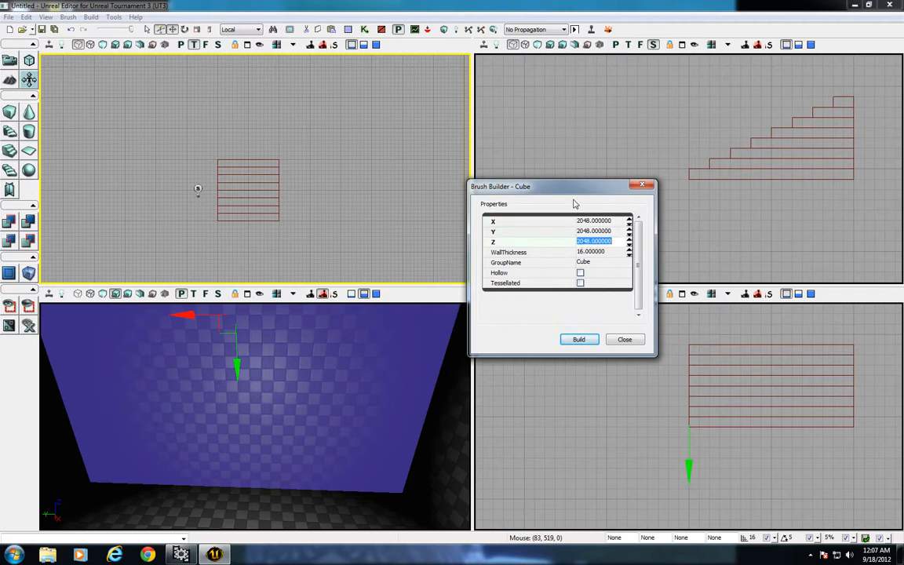
drag(580, 196, 576, 177)
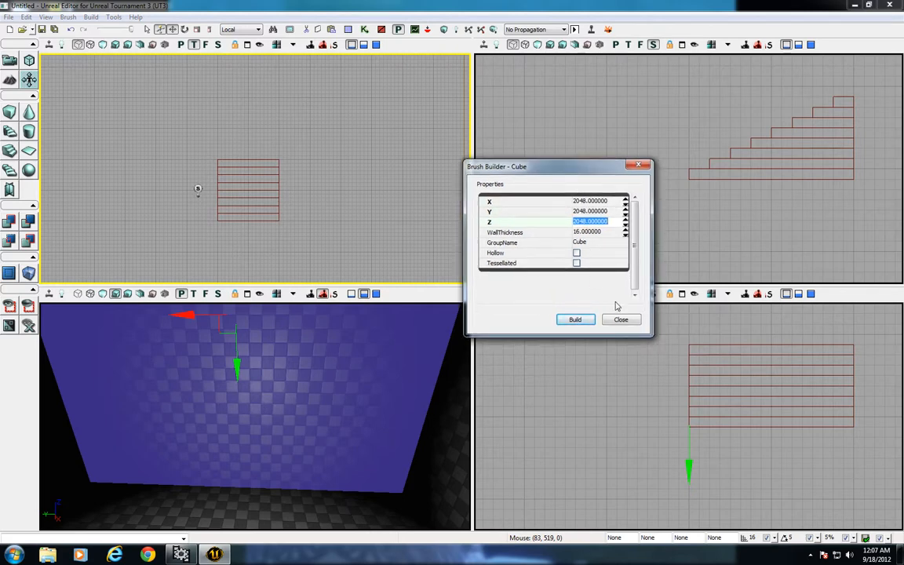
click(575, 320)
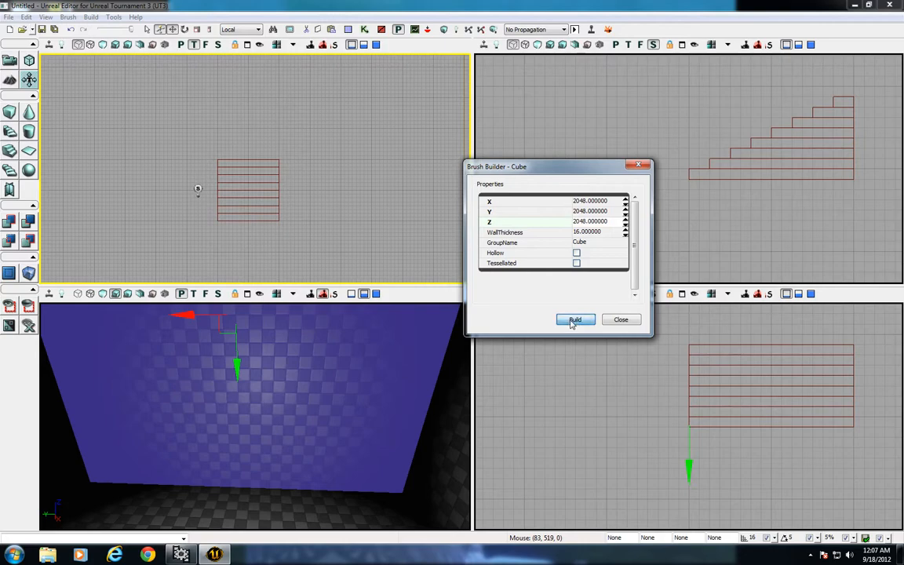
click(621, 320)
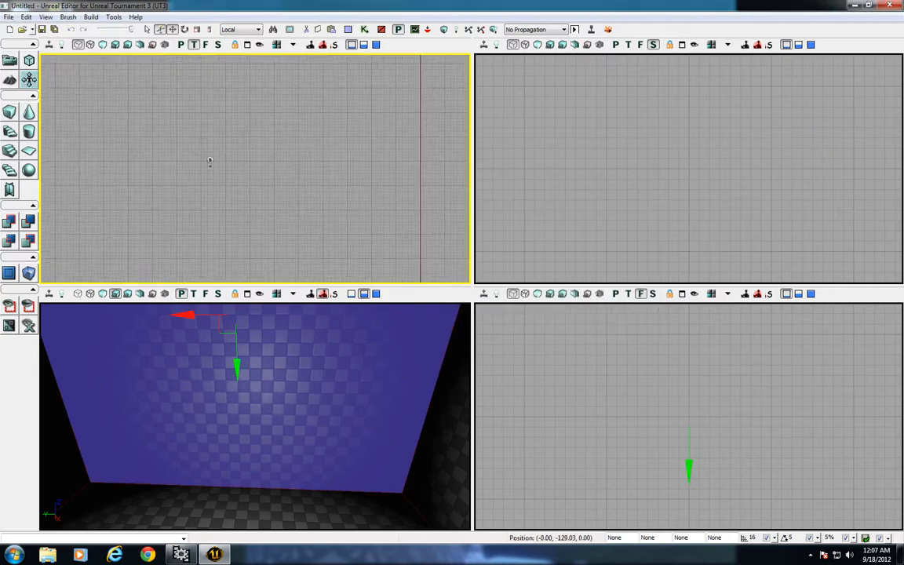
- Enter Camera Mode, switch briefly to Texture Alignment Mode and return to Camera Mode
scroll(208, 162, up, 4)
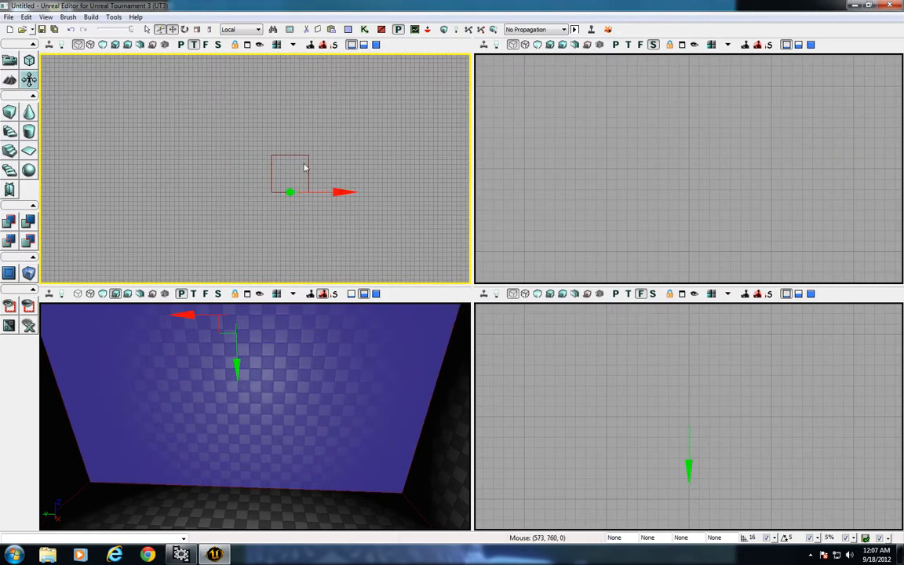
click(176, 157)
click(10, 60)
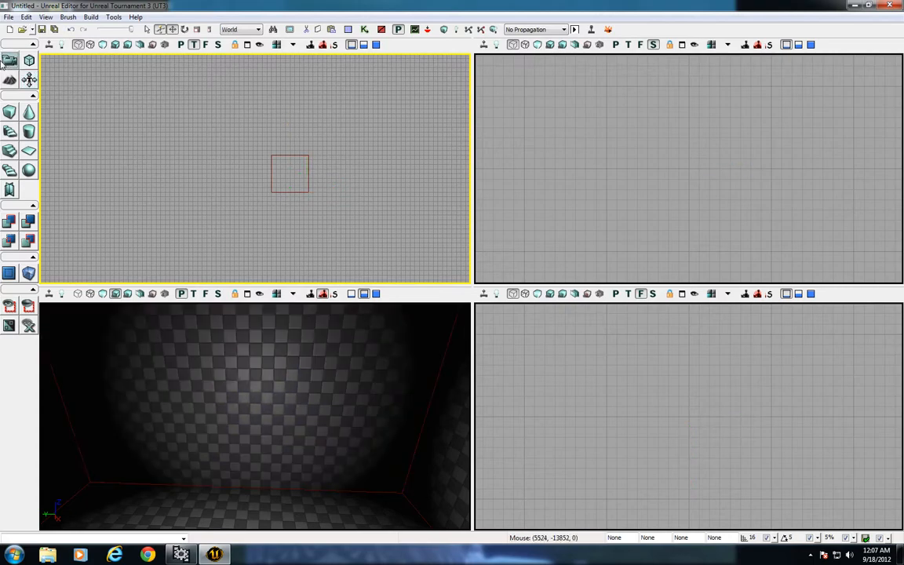
scroll(123, 128, up, 3)
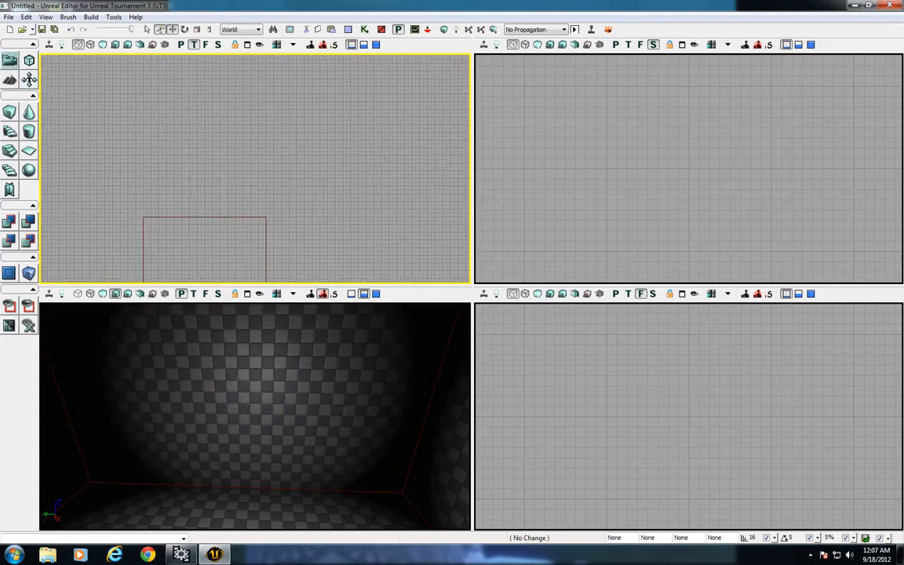
drag(201, 184, 163, 171)
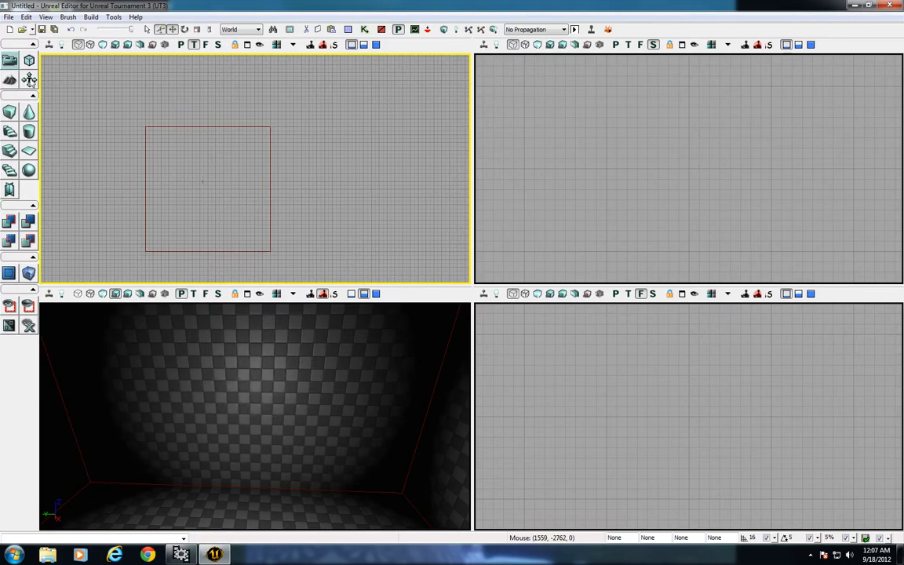
click(29, 79)
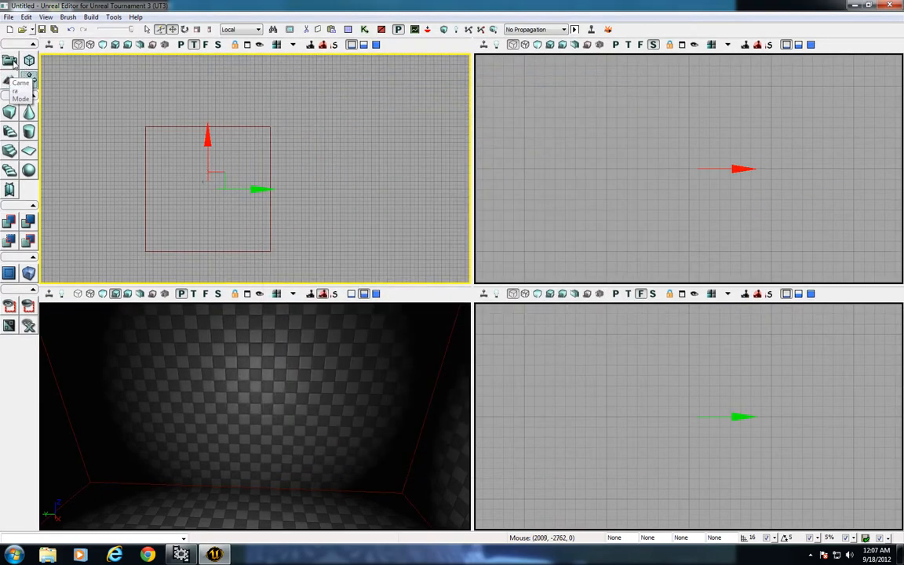
click(10, 61)
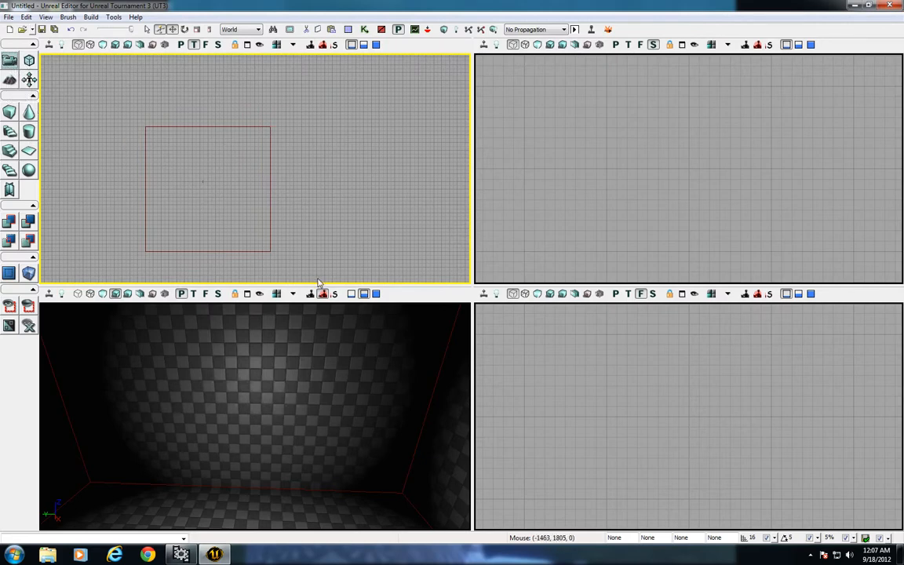
- Select the far checkered wall and look around the room towards the textured wall, the floor and the light
click(314, 407)
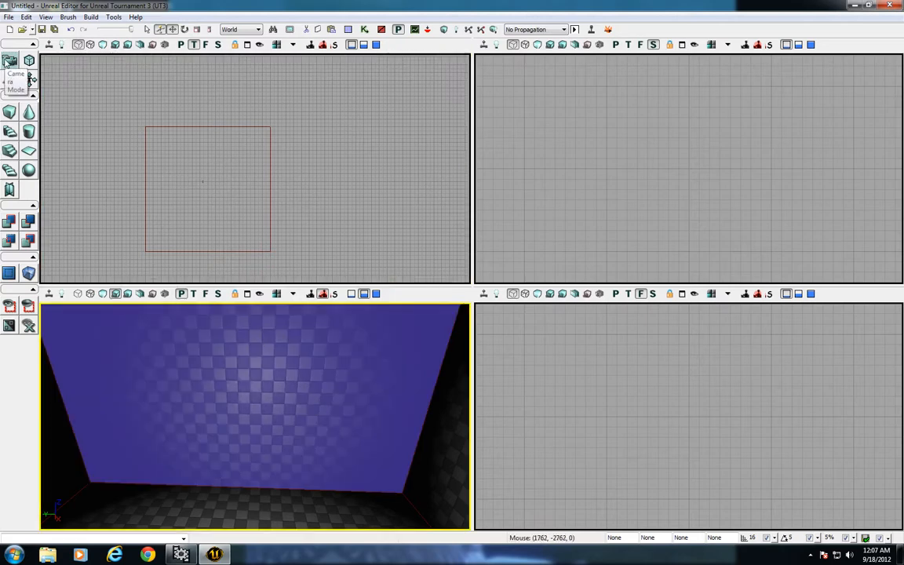
drag(289, 415, 271, 392)
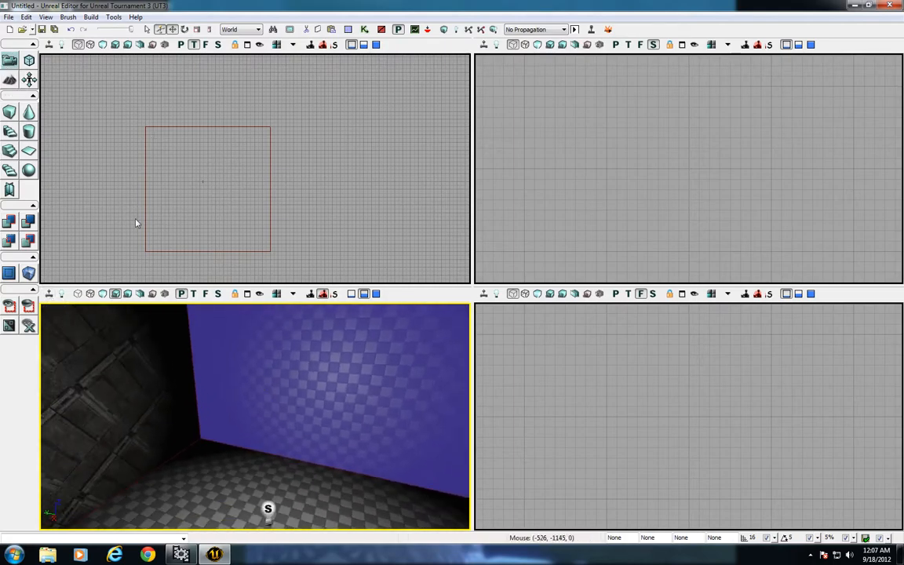
mouse_move(135, 222)
mouse_down()
mouse_move(134, 106)
mouse_move(135, 139)
mouse_up()
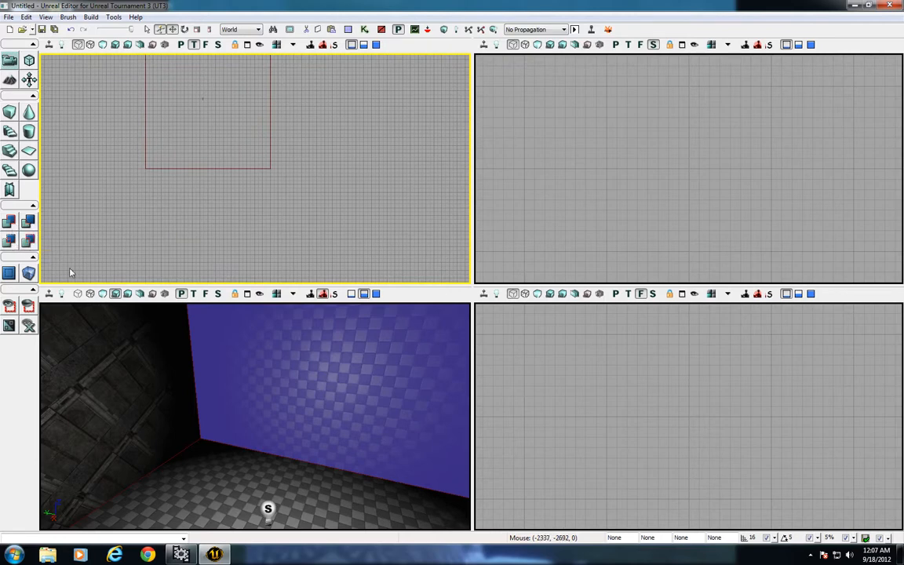
drag(223, 369, 224, 444)
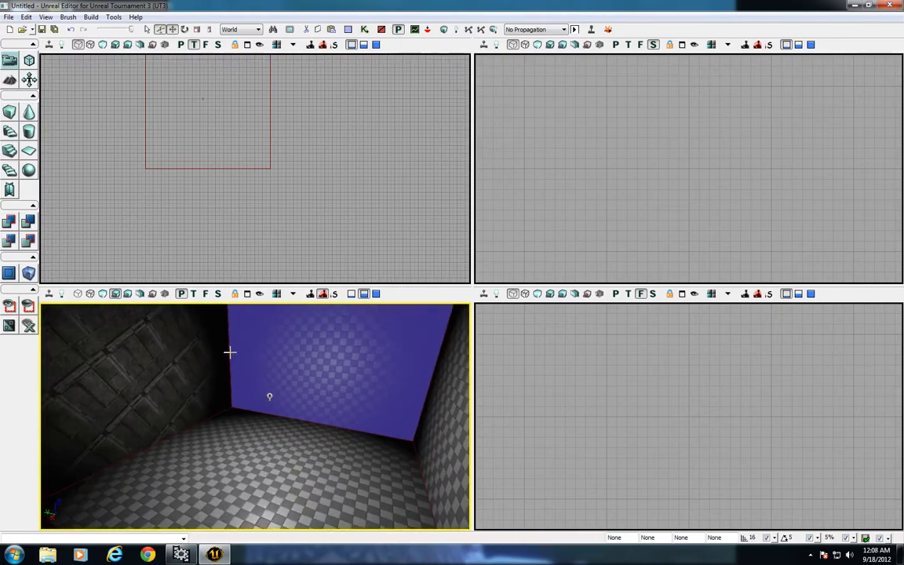
- Select the builder brush and set its cube dimensions to 512 in X, Y and Z
click(230, 352)
click(264, 169)
scroll(340, 169, down, 4)
right_drag(340, 169, 352, 186)
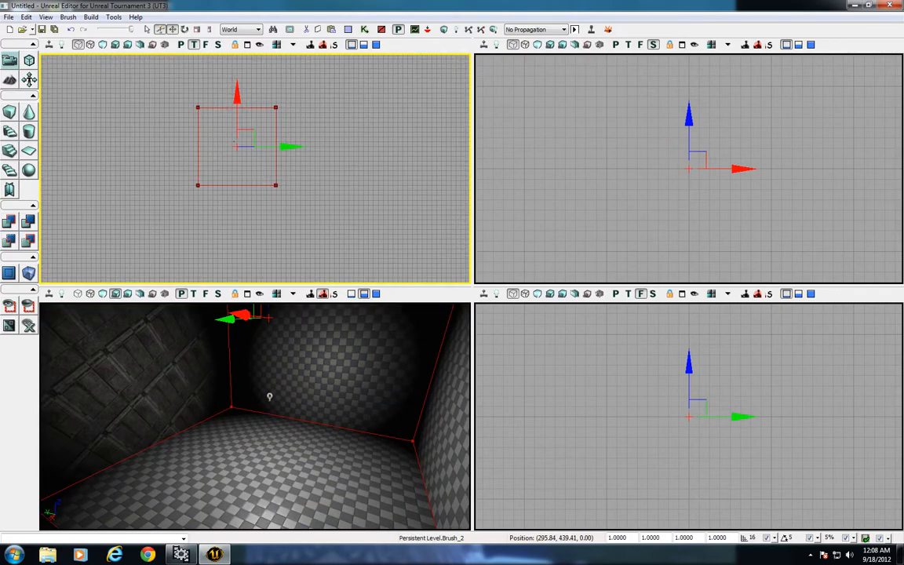
right_click(10, 112)
click(588, 202)
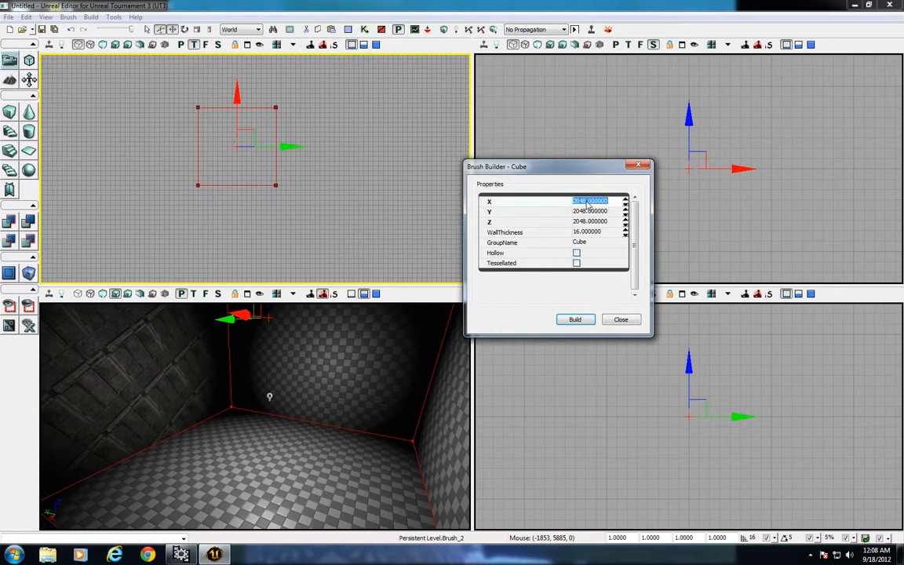
text(512)
key(Return)
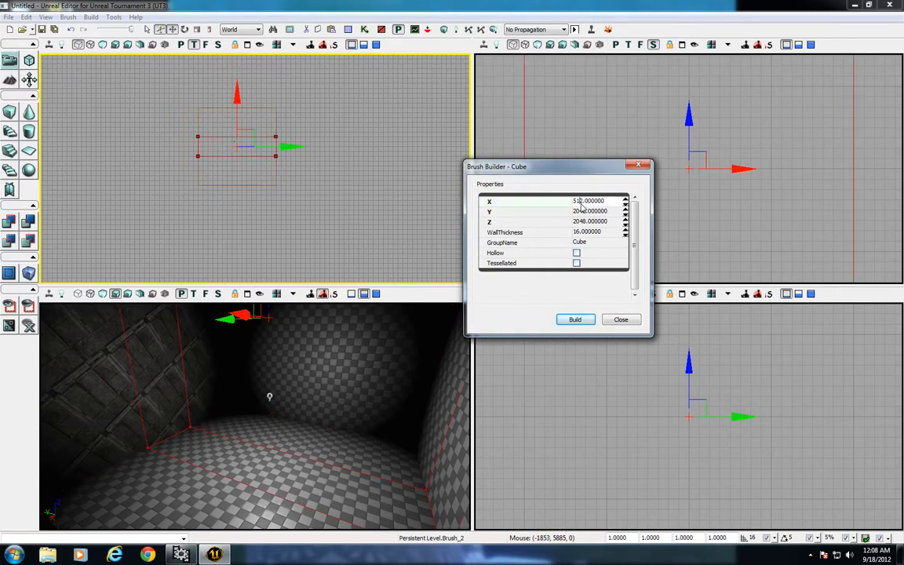
click(590, 212)
text(512)
key(Return)
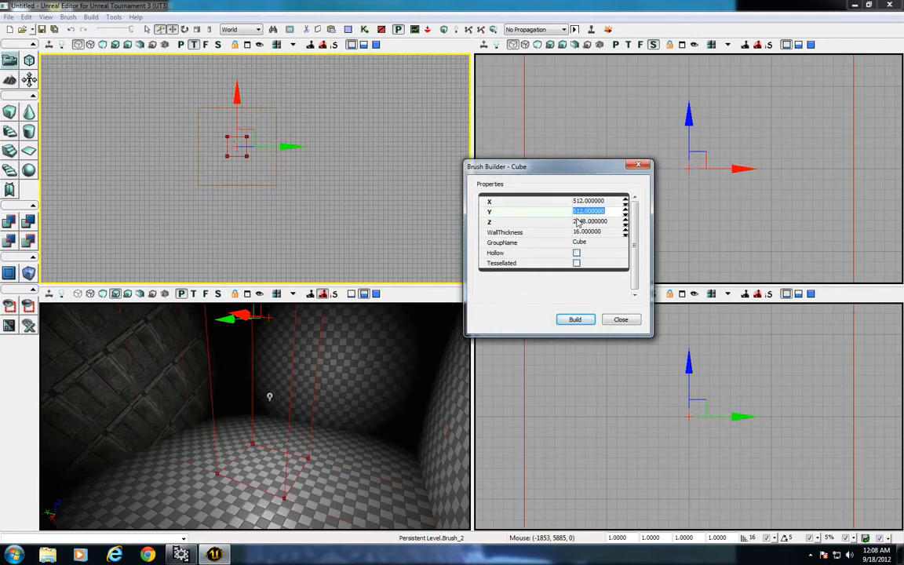
click(578, 223)
text(51)
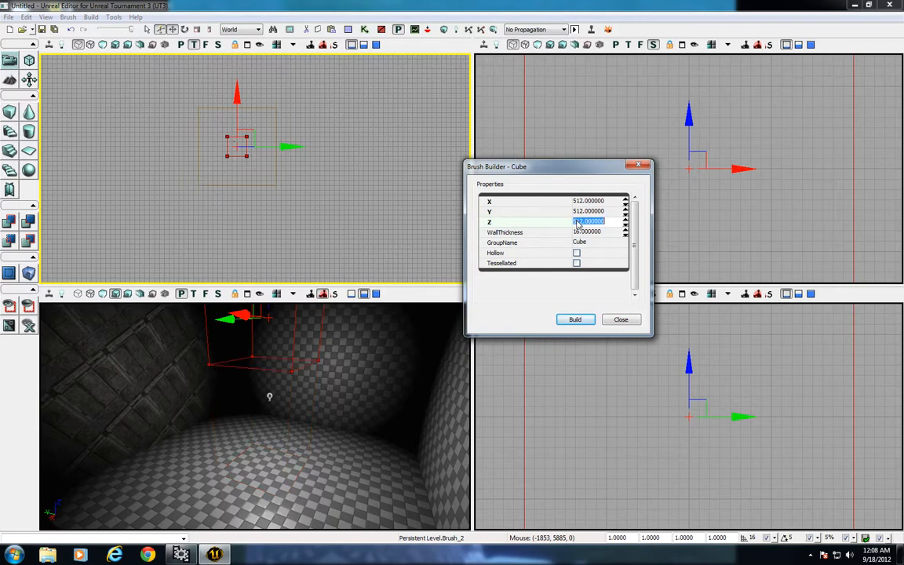
- Lower the cube builder brush onto the room's floor and add it to the level with CSG Add
click(769, 212)
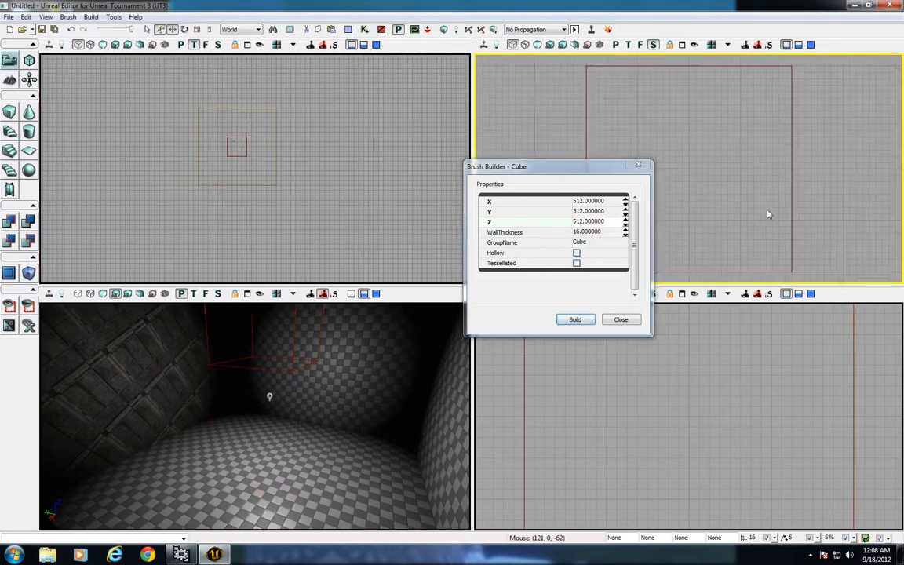
click(696, 137)
mouse_move(692, 130)
mouse_down()
mouse_move(709, 235)
mouse_move(727, 68)
mouse_move(707, 79)
mouse_up()
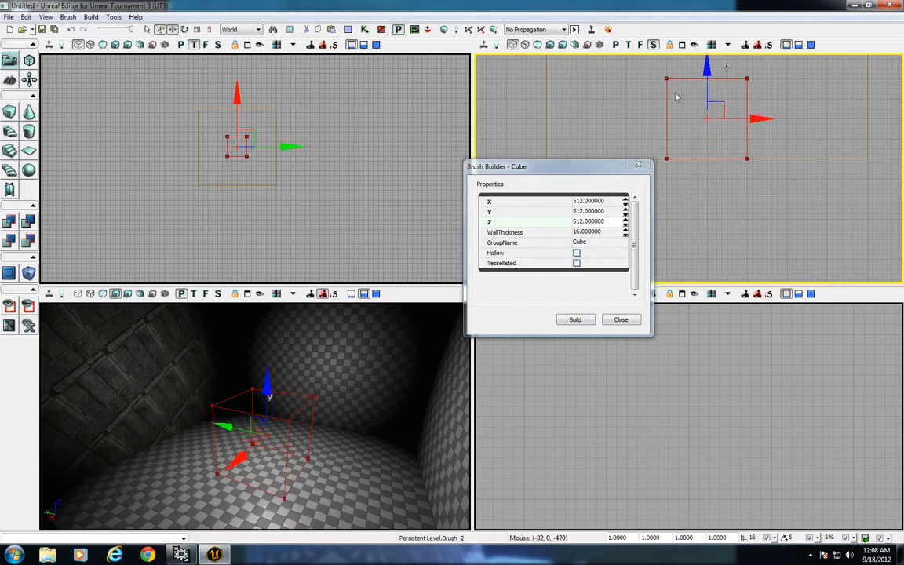
click(11, 222)
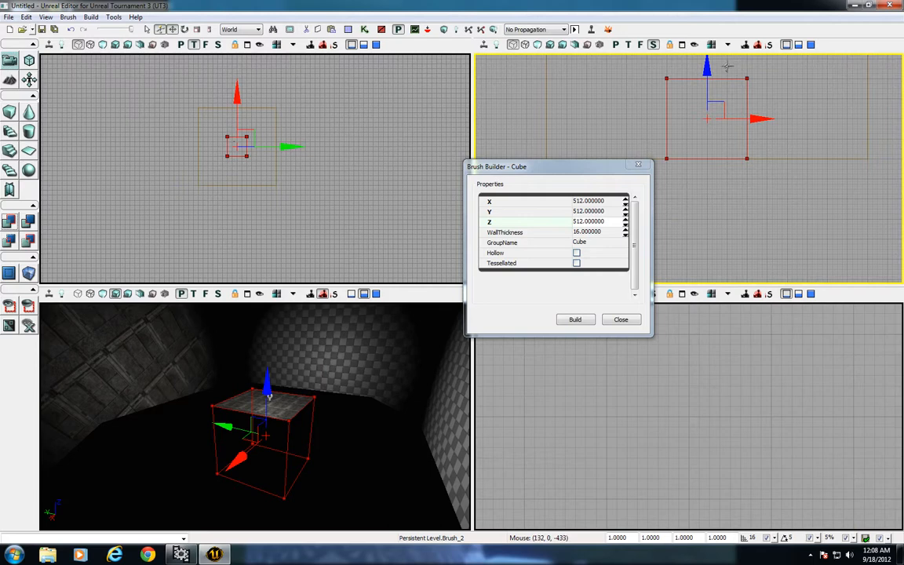
- Raise the point light above the added cube and select the cube's front face
click(726, 68)
drag(272, 345, 271, 308)
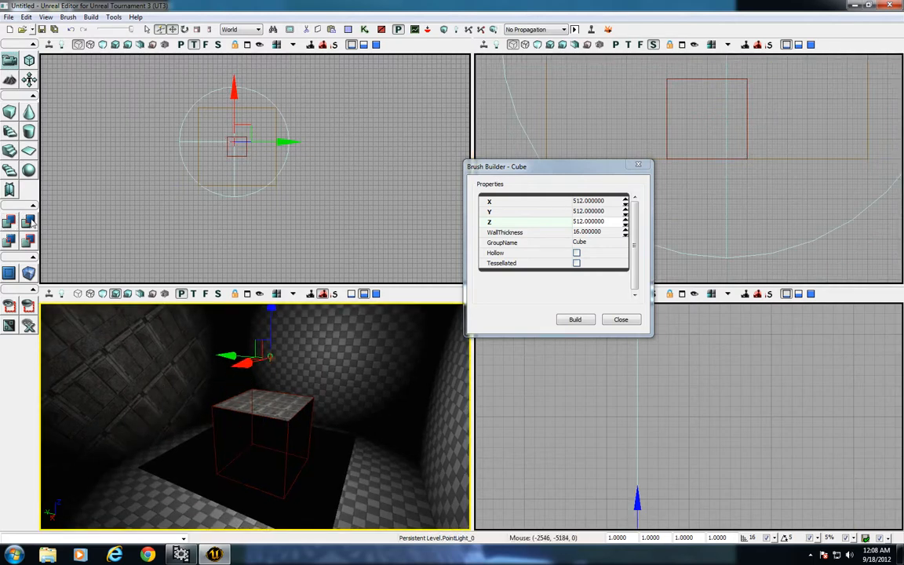
click(278, 423)
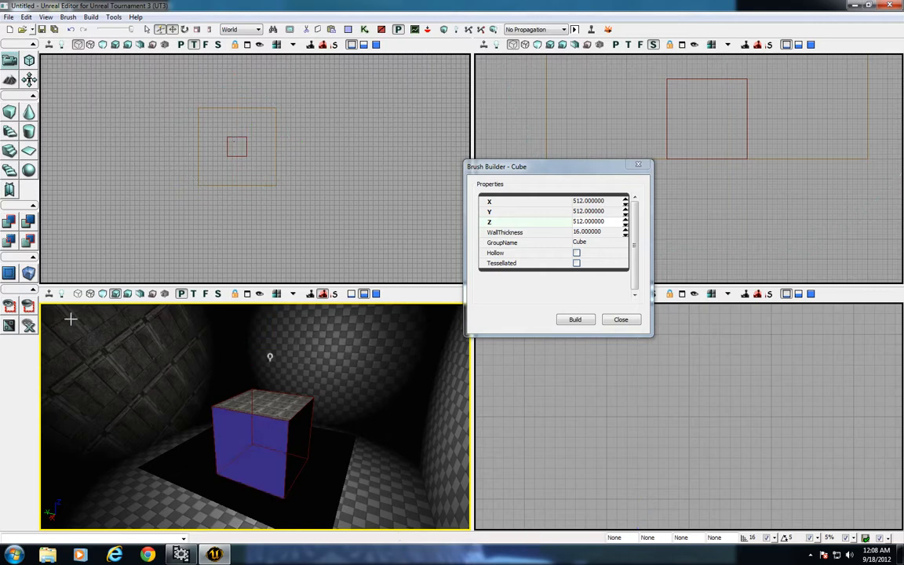
- Carve the cube builder brush out of the level with CSG Subtract and check the emptied spot
click(257, 421)
click(29, 224)
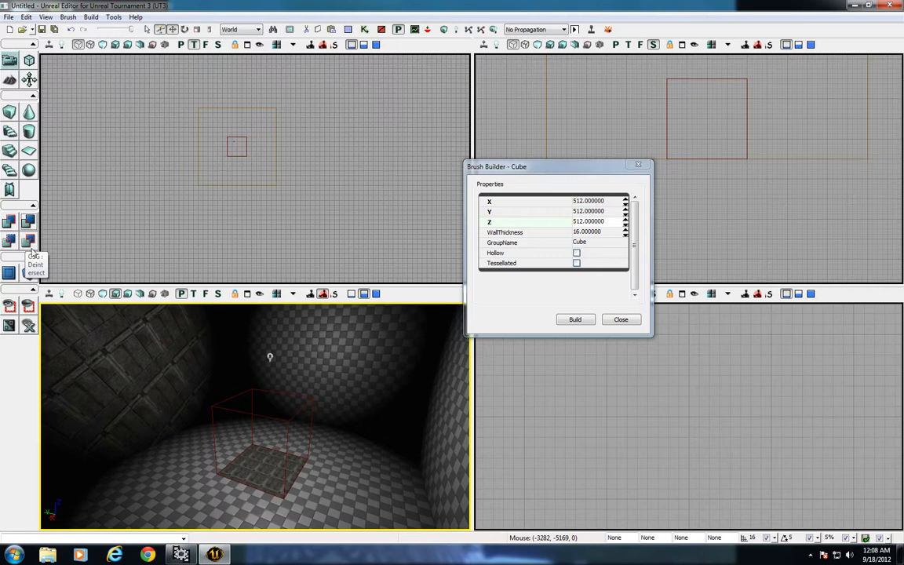
click(232, 410)
click(236, 411)
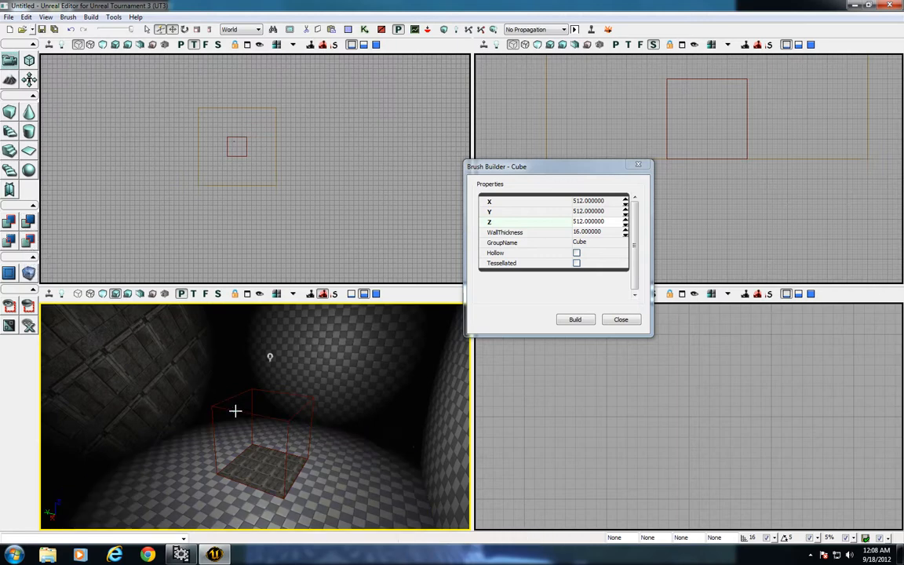
- Select the cube builder brush and move it along the X axis to the edge of the room
click(237, 146)
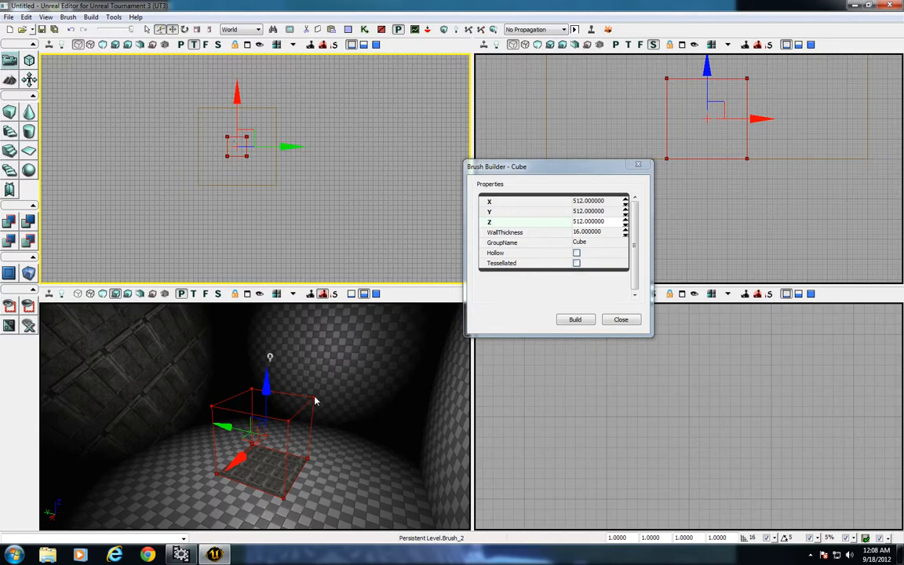
mouse_move(334, 420)
mouse_down()
mouse_move(345, 416)
mouse_move(330, 411)
mouse_move(338, 428)
mouse_up()
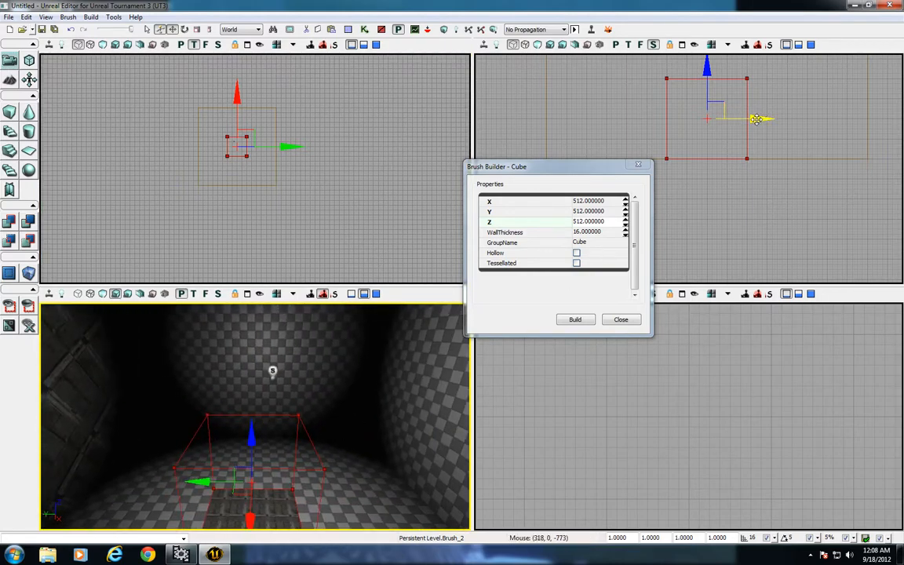
drag(754, 118, 712, 120)
- Delete the subtractive brush over the added cube, rebuild the level geometry and dismiss the map check results
click(668, 105)
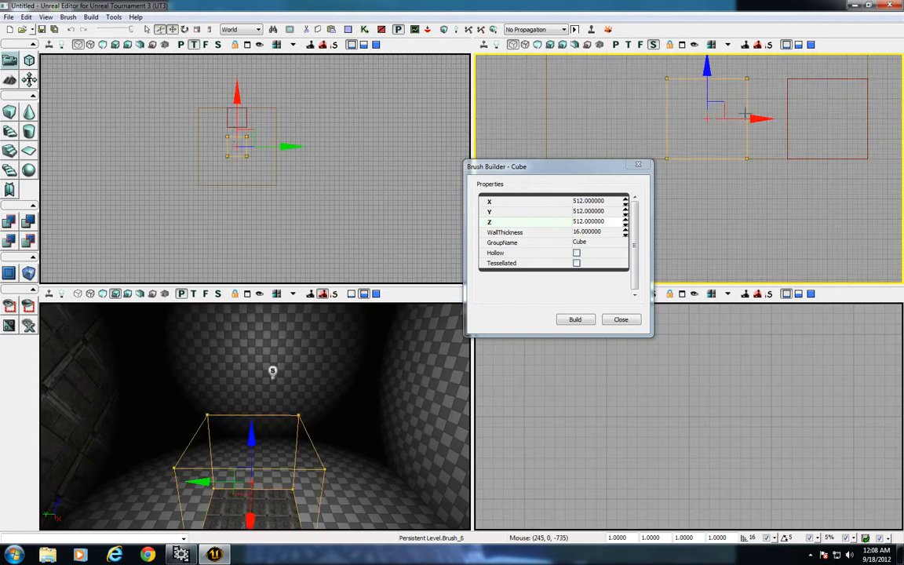
click(744, 116)
click(706, 101)
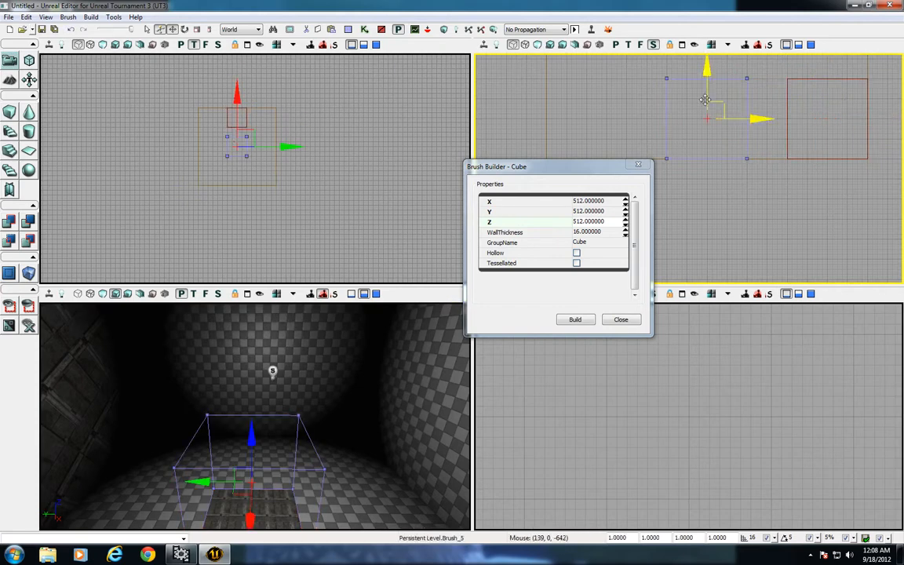
click(443, 29)
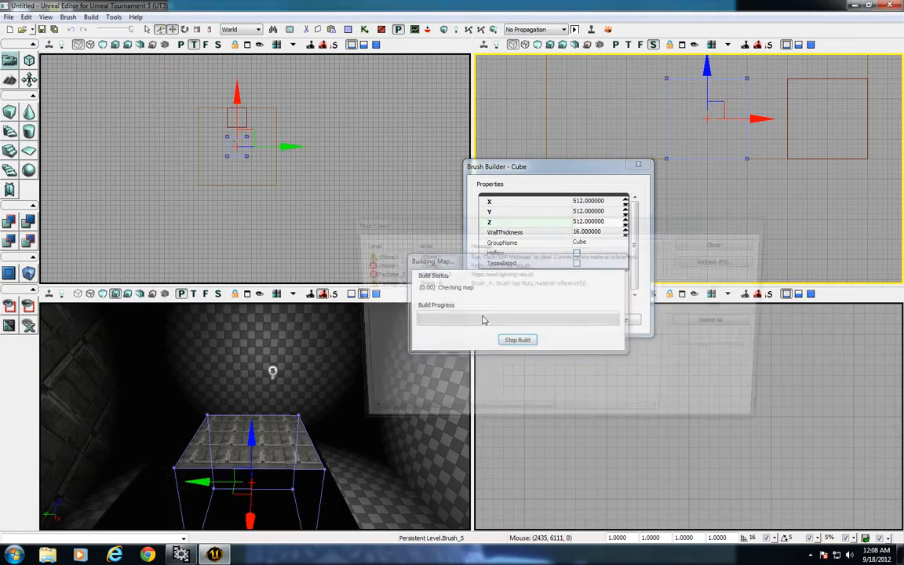
click(721, 244)
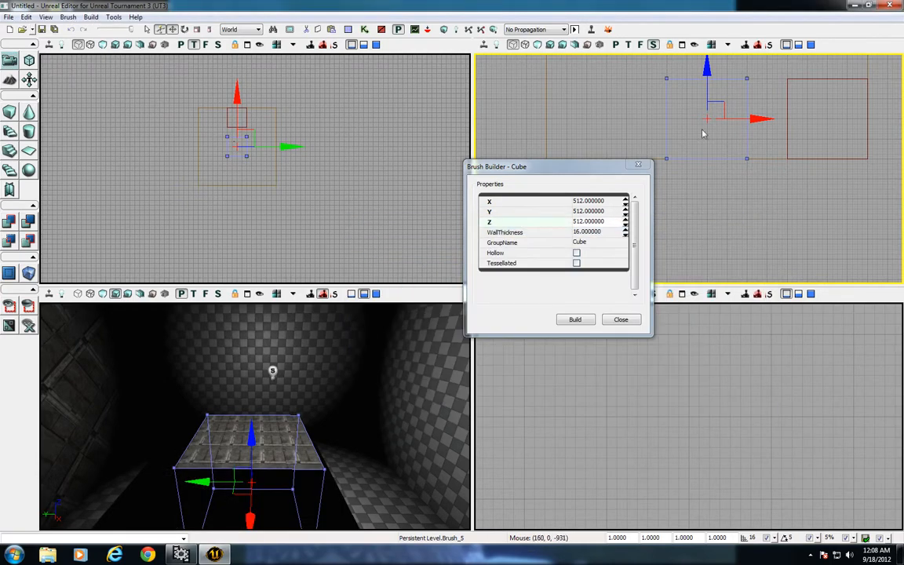
- Move the cube builder brush along X and raise it so it overlaps the upper corner of the added cube
click(752, 91)
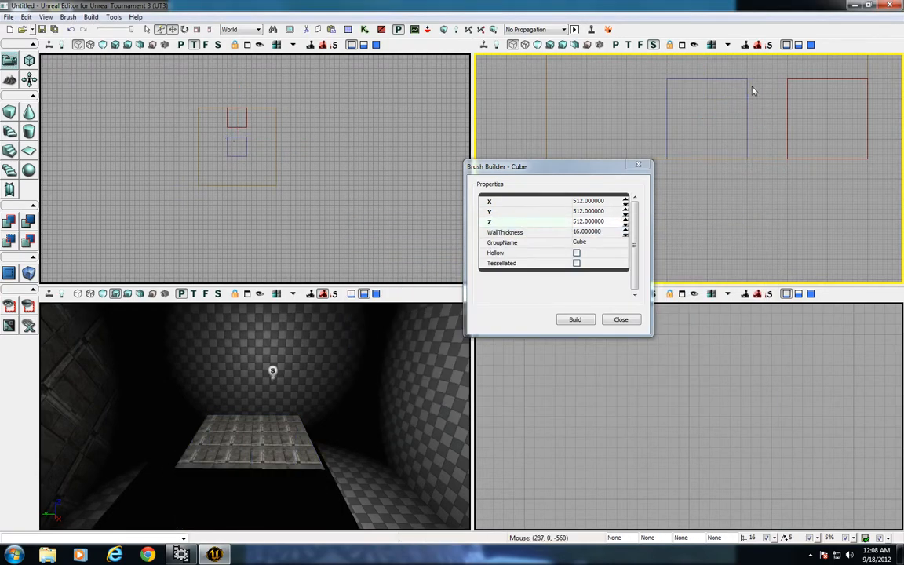
click(793, 116)
drag(792, 116, 712, 116)
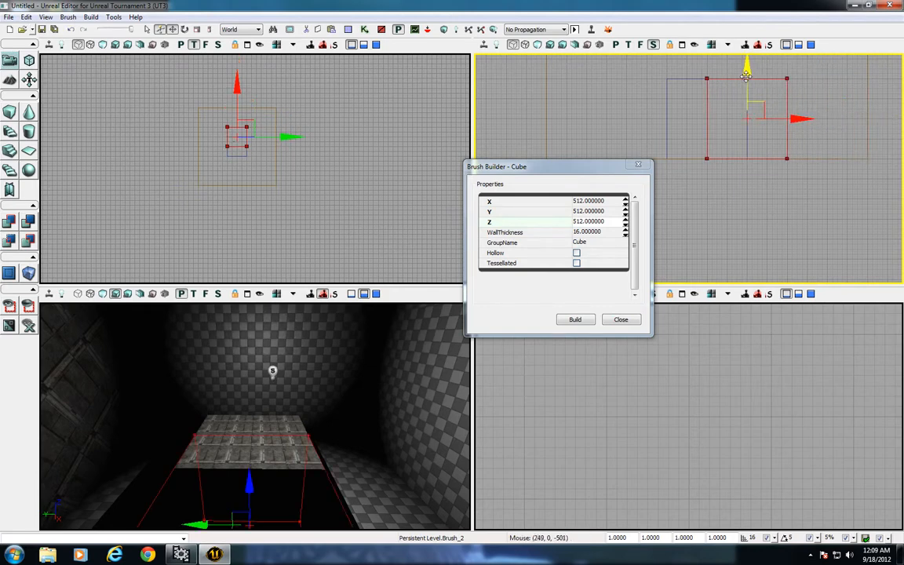
drag(745, 76, 745, 36)
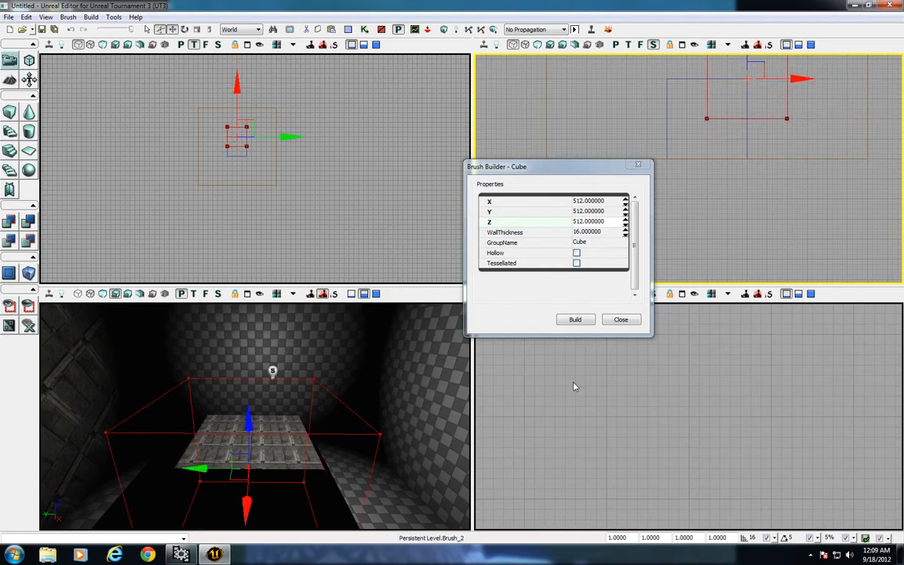
- Trim the builder brush to its overlap with the added cube using CSG Intersect and carve it out with CSG Subtract
click(10, 244)
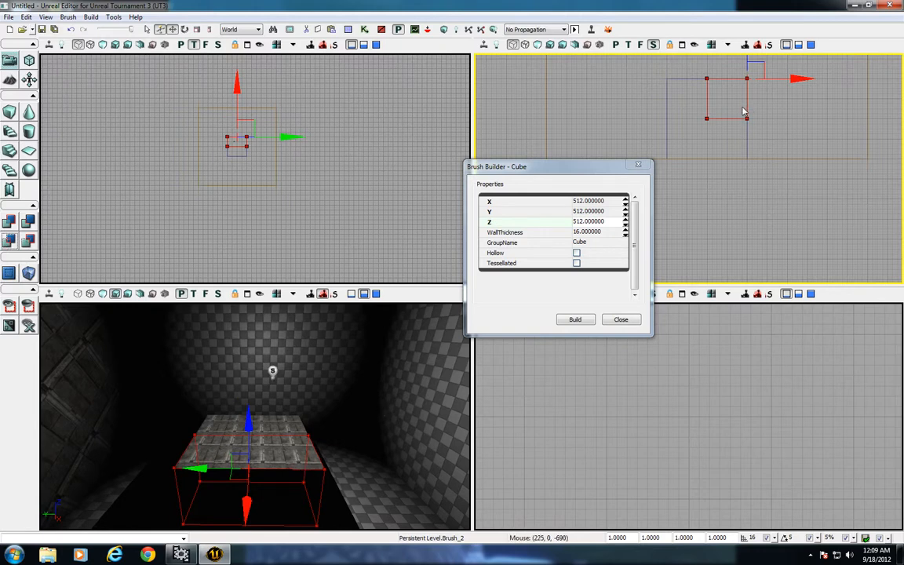
click(26, 222)
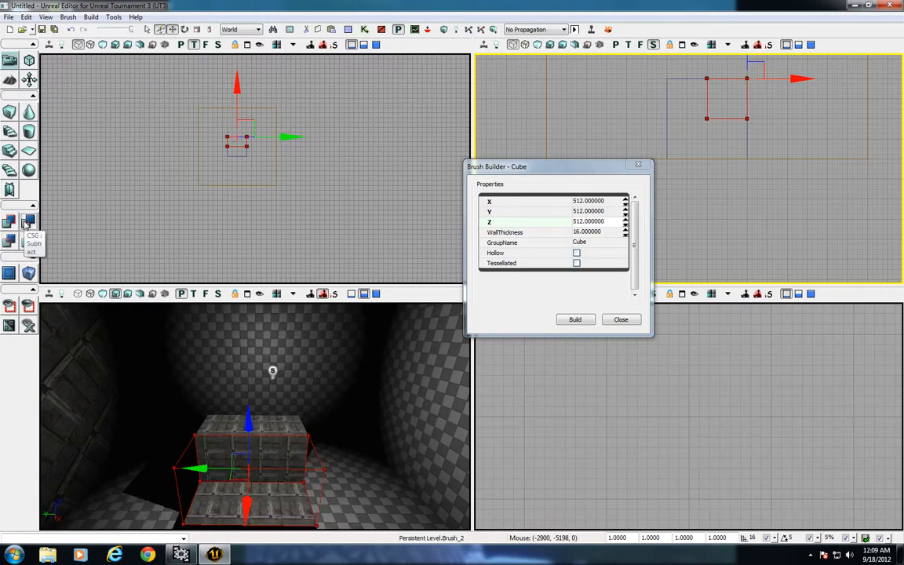
mouse_move(178, 402)
mouse_down()
mouse_move(249, 355)
mouse_move(252, 374)
mouse_move(187, 385)
mouse_up()
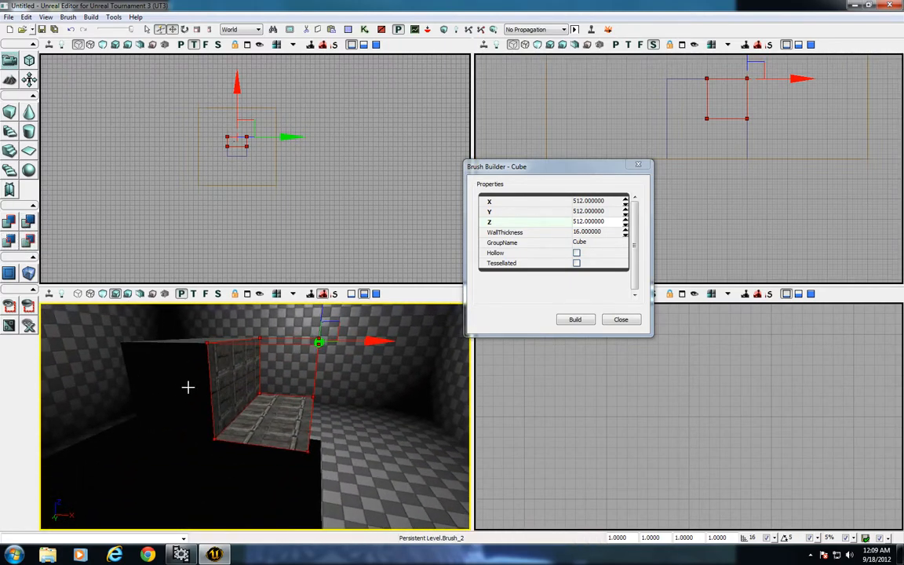
- Close the cube's Brush Builder settings and maximize the perspective viewport around the notched cube
click(621, 321)
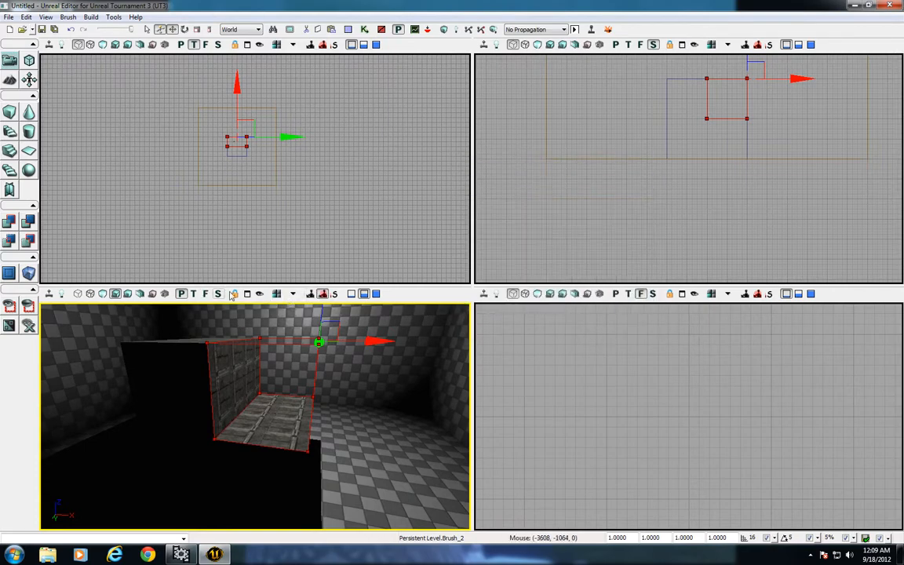
click(376, 293)
drag(394, 356, 363, 332)
drag(408, 310, 408, 330)
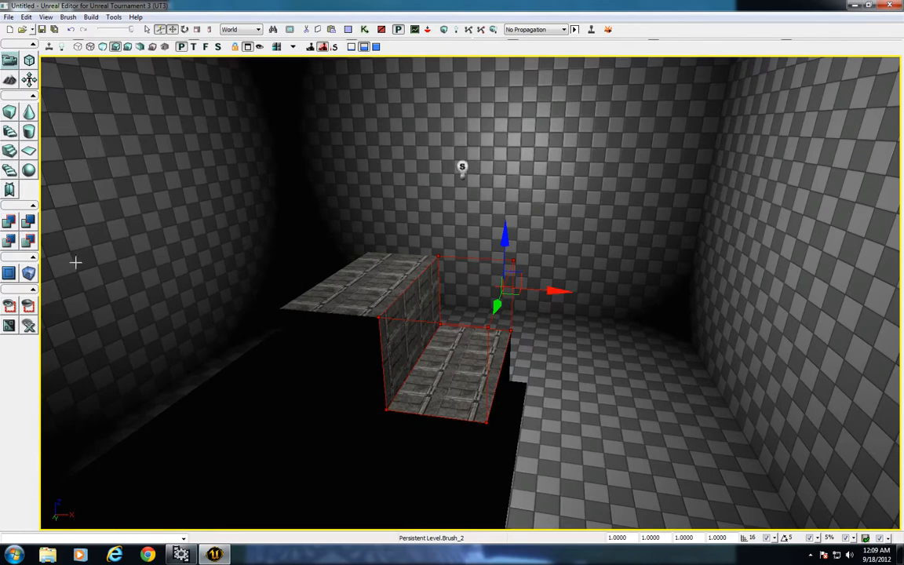
- Review the Add Special brush flags and solidity options and the list of available volume types without adding anything
click(8, 273)
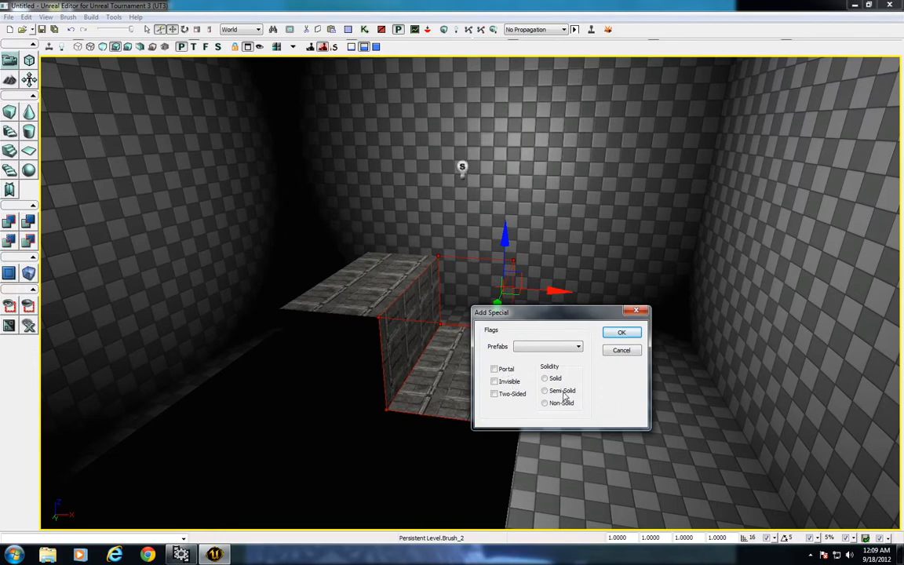
click(628, 353)
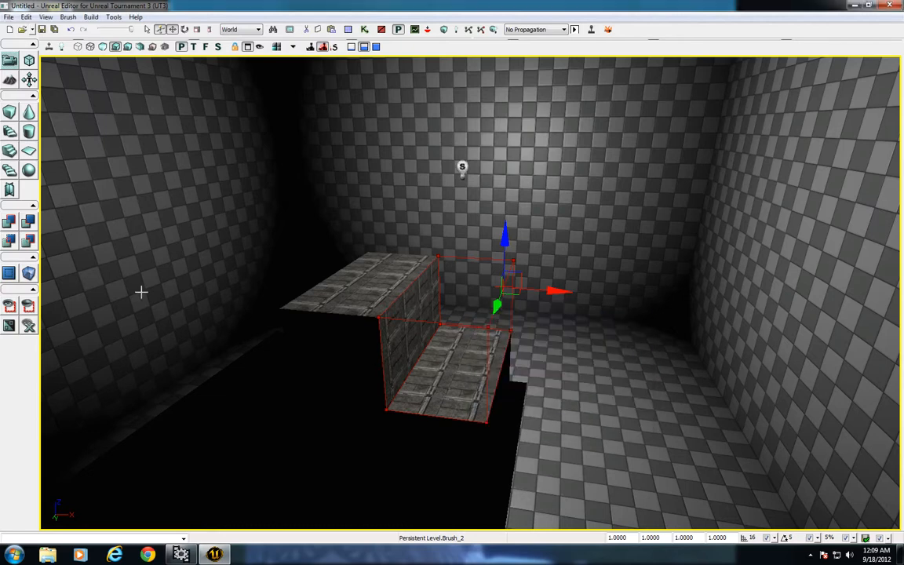
right_click(33, 276)
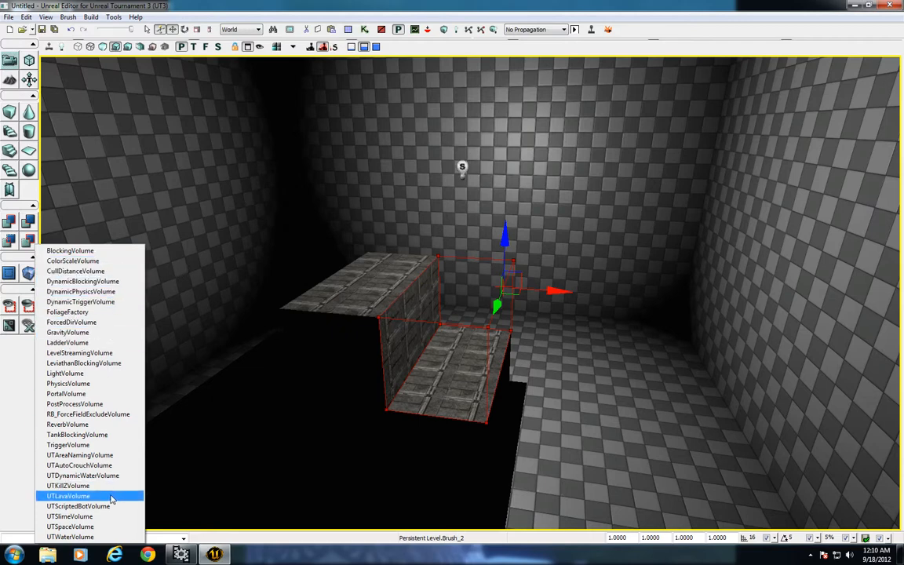
click(173, 373)
right_drag(171, 330, 171, 330)
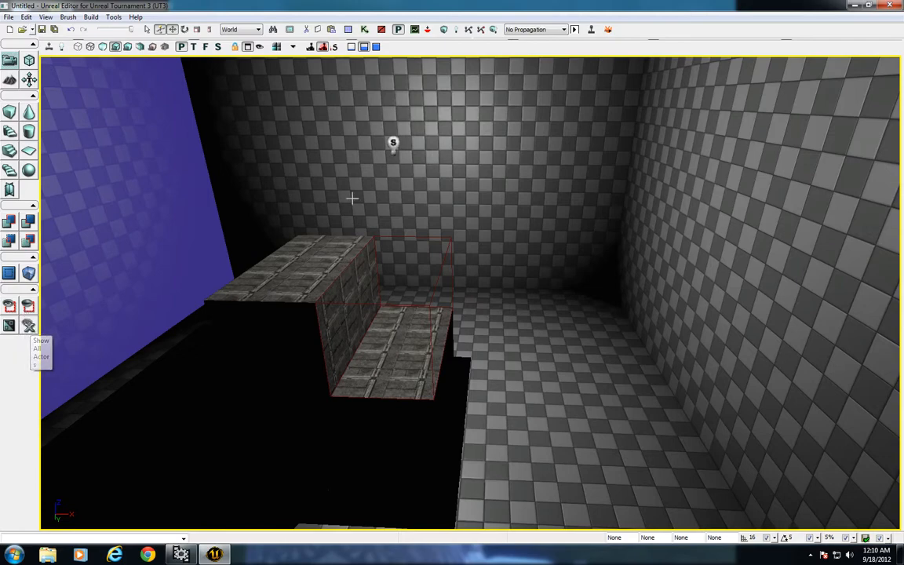
- Find the S_HU_Floor_SM_WalkwaySetA_StairsFill static mesh in the HU_Floor2 package, select it and close the Generic Browser
click(313, 29)
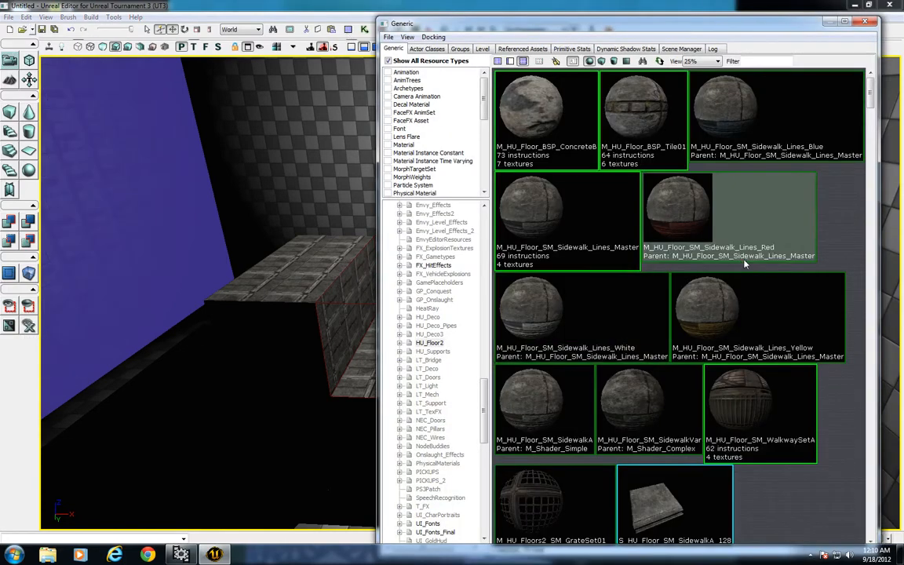
scroll(667, 232, down, 10)
scroll(734, 256, down, 8)
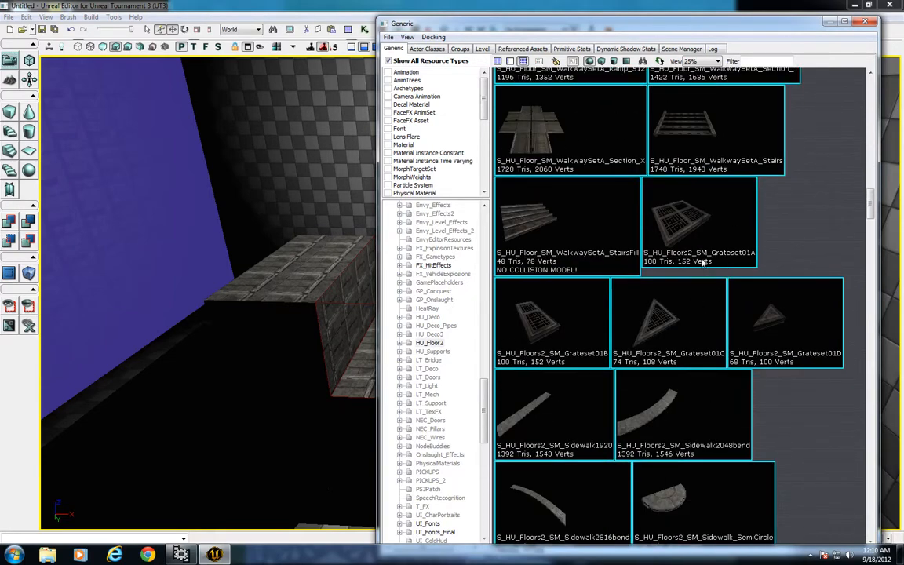
click(510, 201)
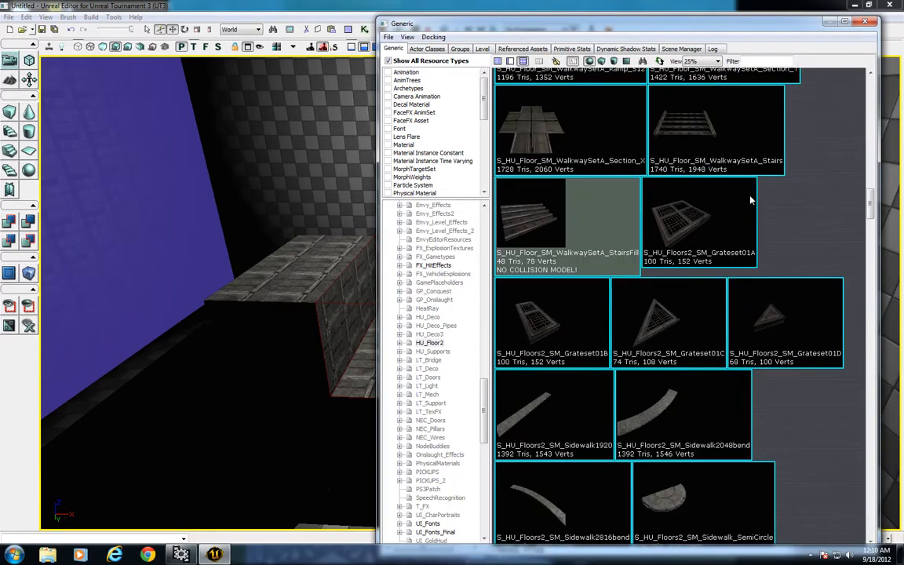
click(864, 21)
- Add the selected stairs static mesh to the level as an actor on the open floor beside the notched cube
right_click(560, 172)
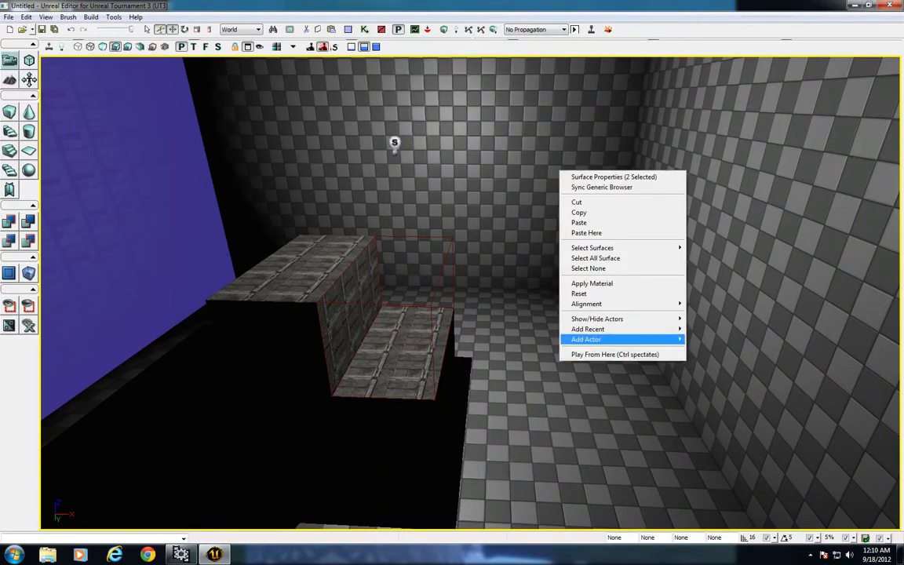
mouse_move(597, 339)
click(383, 339)
right_drag(560, 172, 560, 172)
drag(564, 391, 531, 384)
click(494, 304)
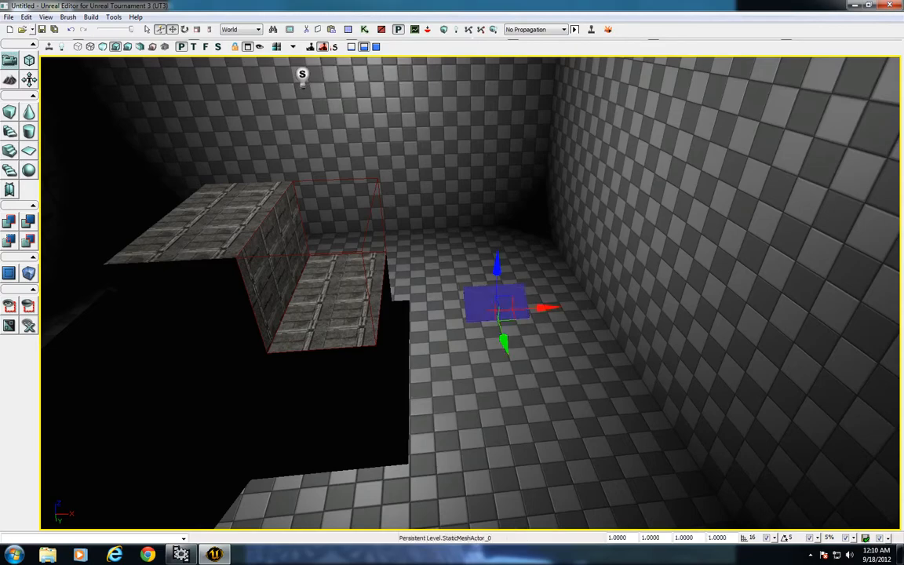
- Hide the selected stairs mesh and show all actors again
right_drag(494, 304, 495, 305)
right_drag(342, 383, 342, 383)
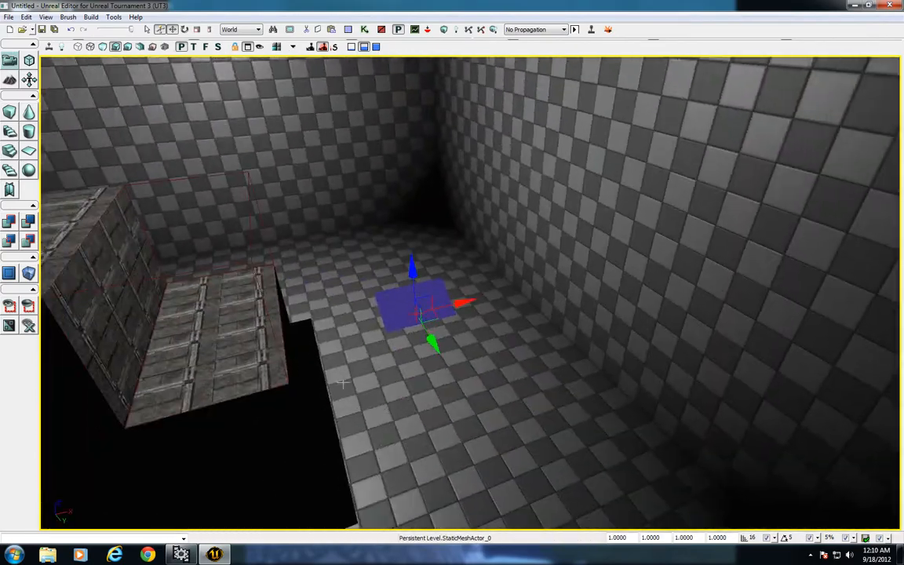
click(29, 307)
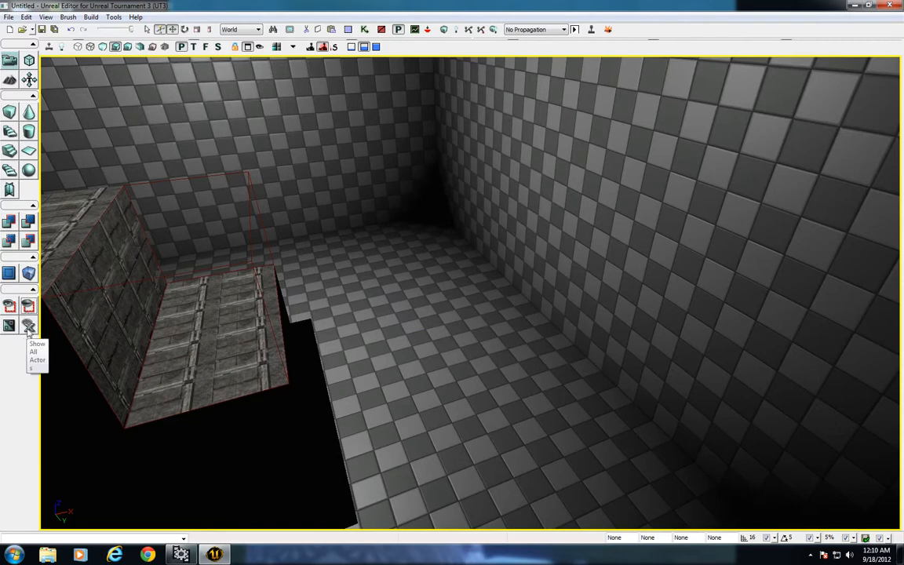
click(28, 325)
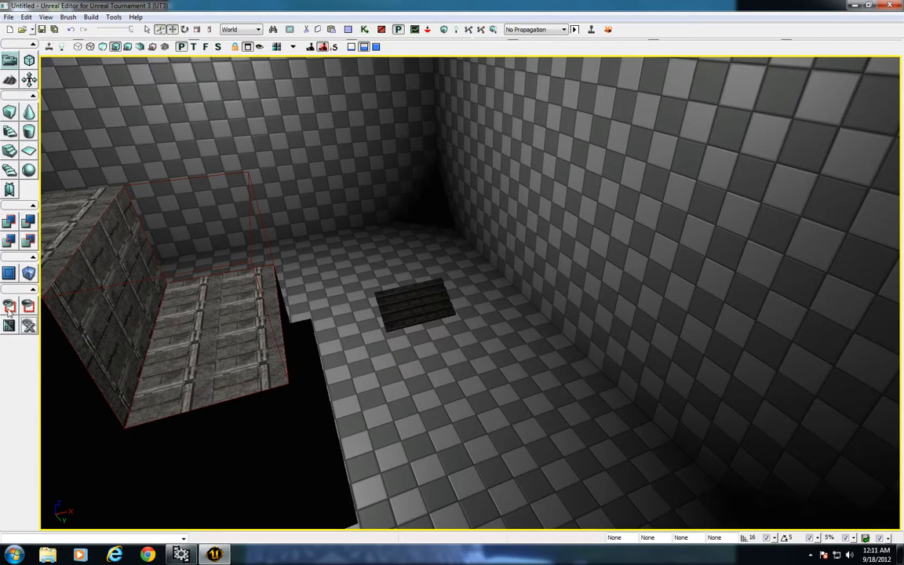
click(323, 307)
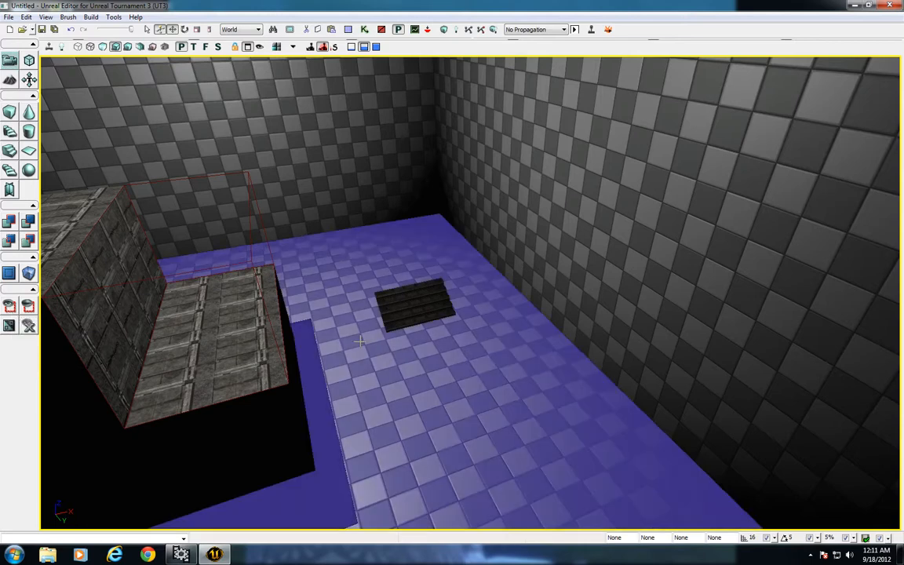
ctrl+click(414, 347)
right_drag(414, 347, 512, 407)
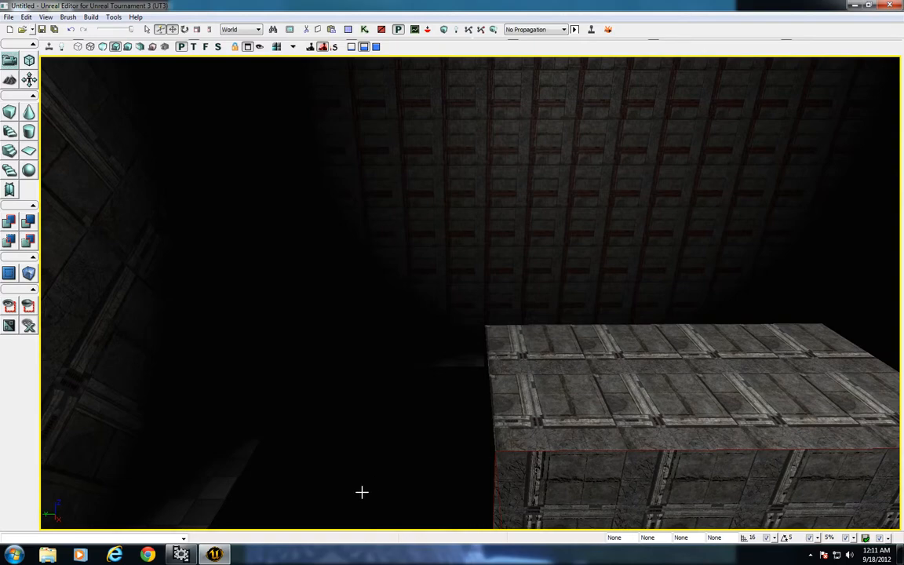
mouse_move(214, 555)
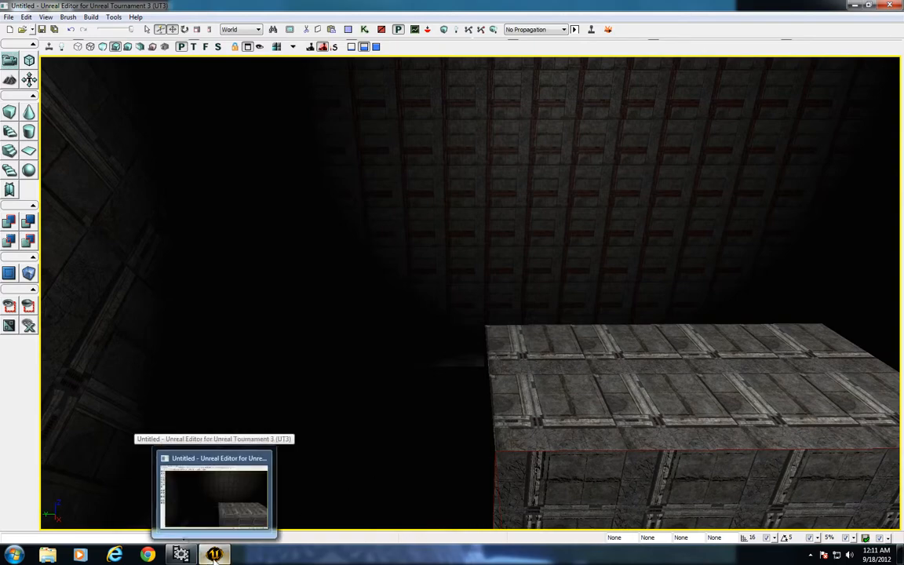